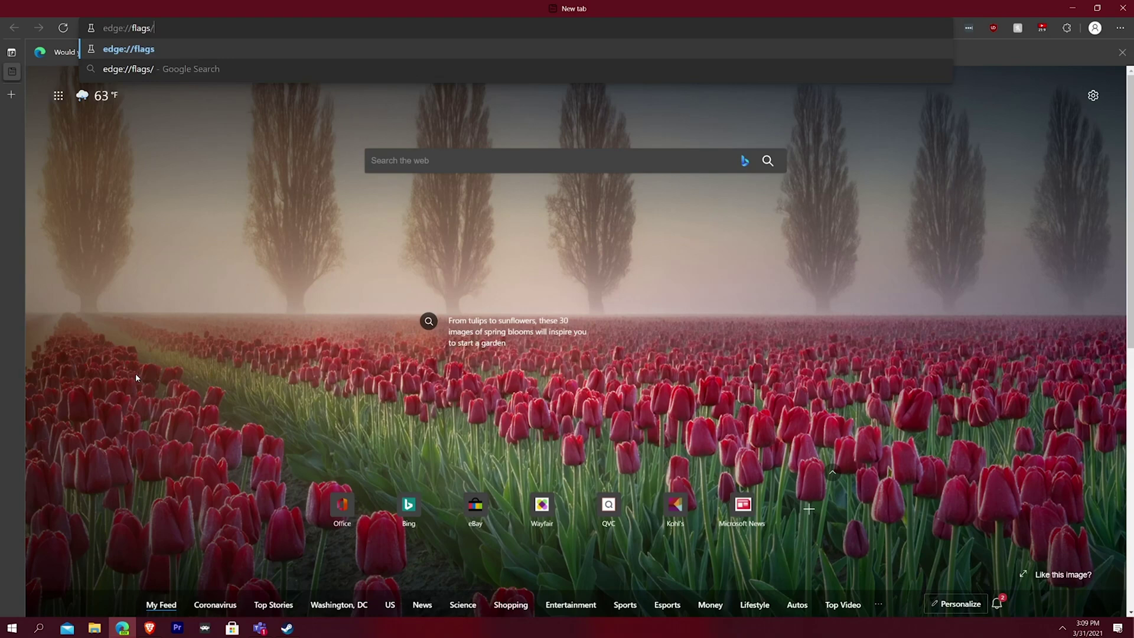
# Step: Set the 'Math Solver in Microsoft Edge' flag to Enabled on the edge://flags Experiments page
pyautogui.press('Return')
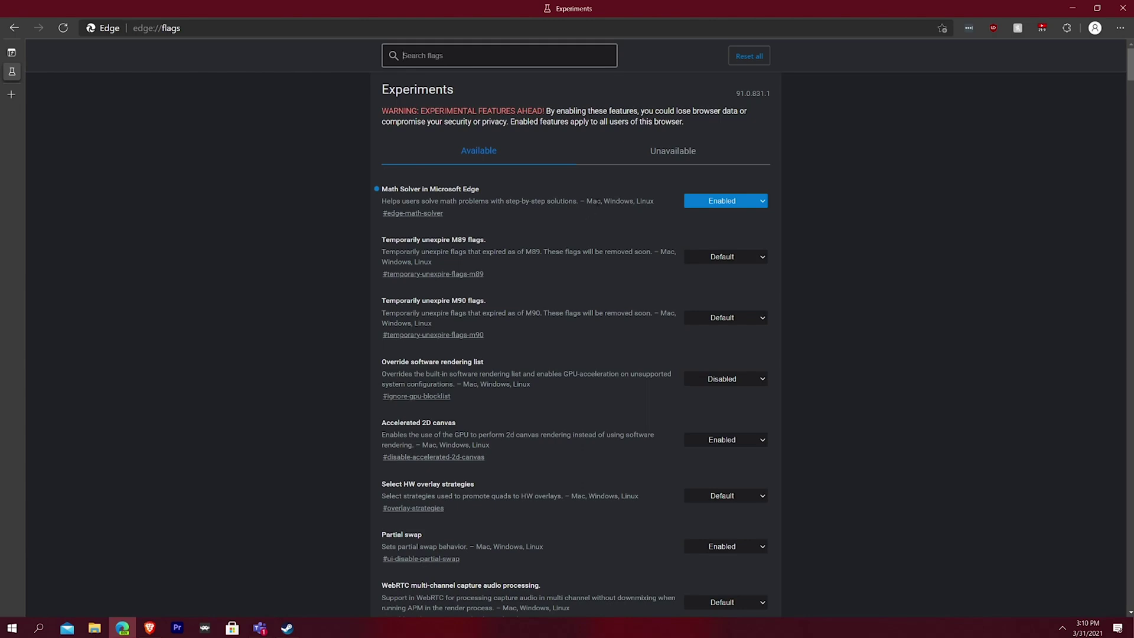
pyautogui.click(760, 205)
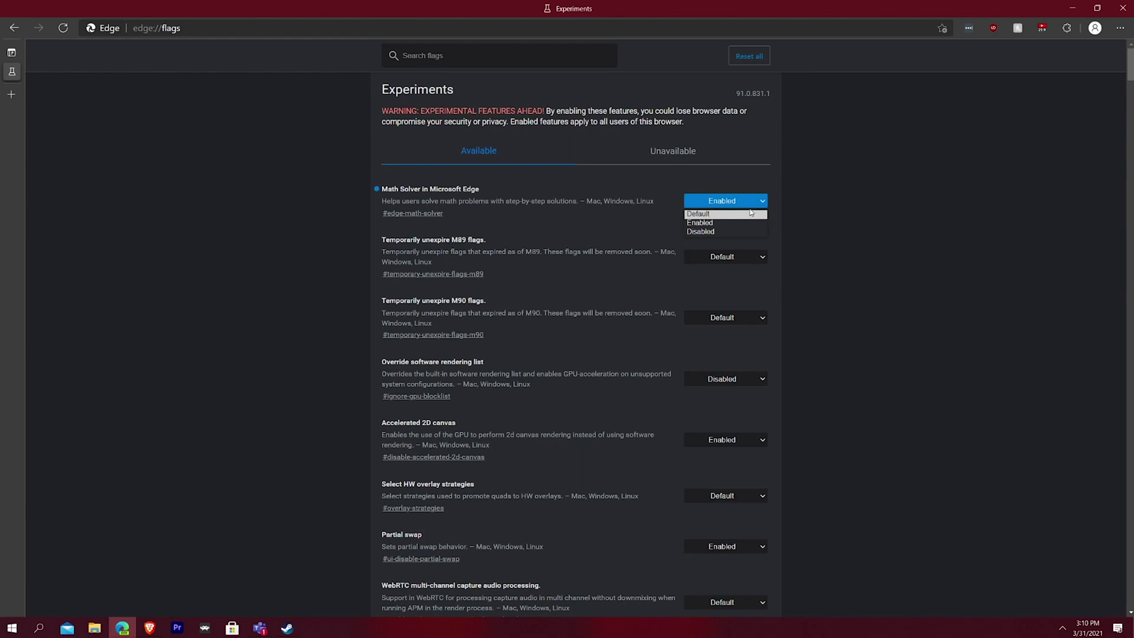
pyautogui.click(711, 224)
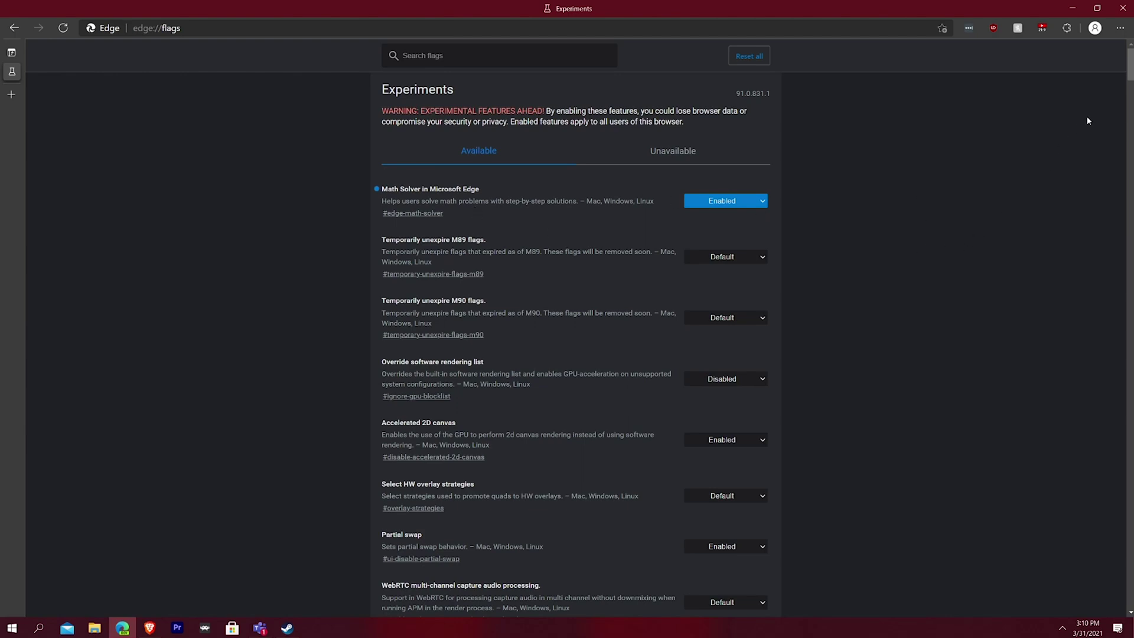
pyautogui.click(1120, 29)
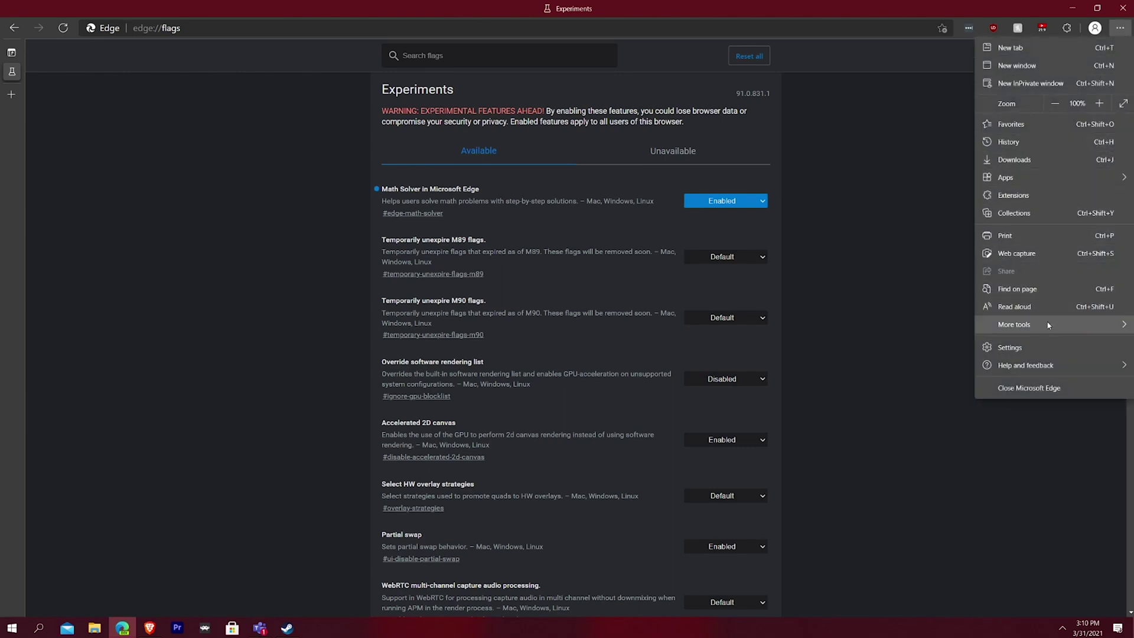
# Step: Open the Math Solver side panel in type mode and enter 24 on its math keyboard
pyautogui.moveTo(1048, 325)
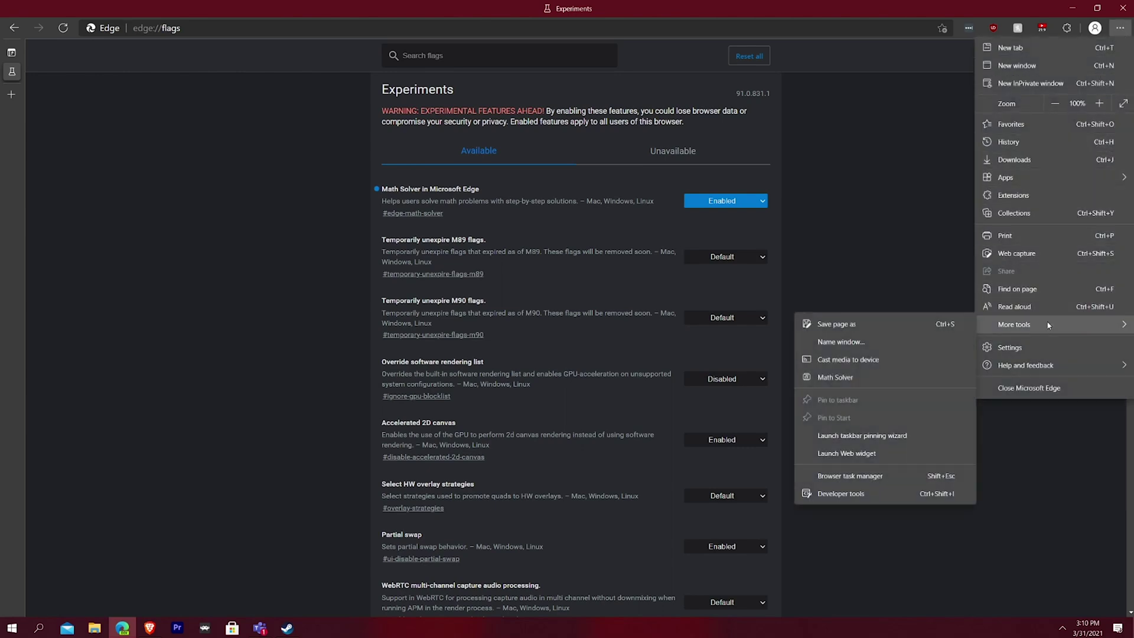
pyautogui.click(862, 381)
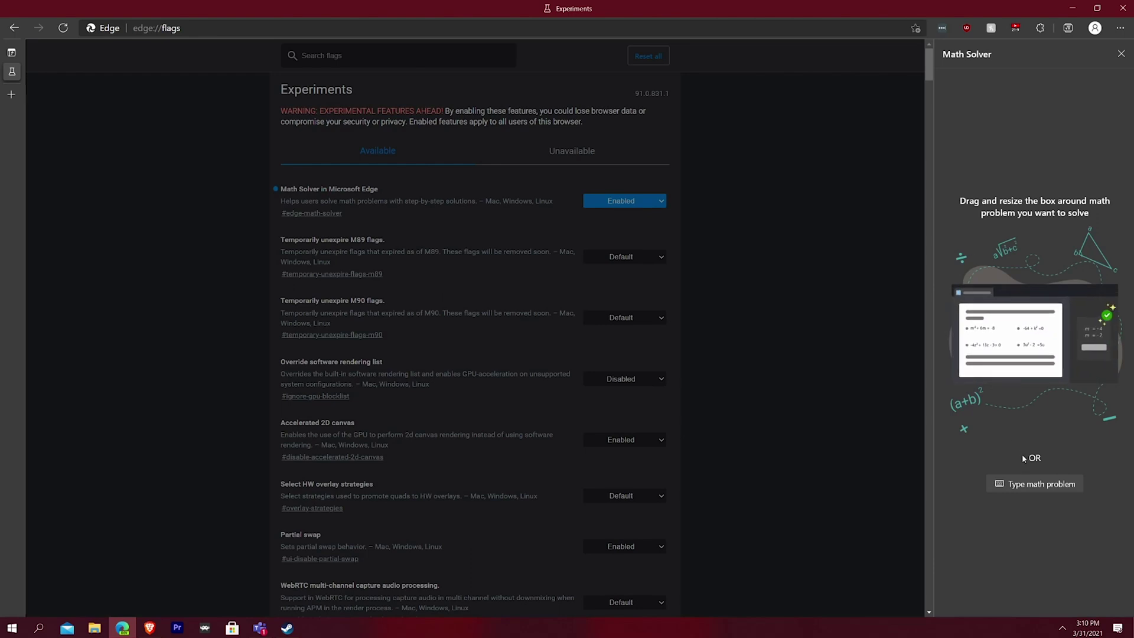
pyautogui.click(1029, 485)
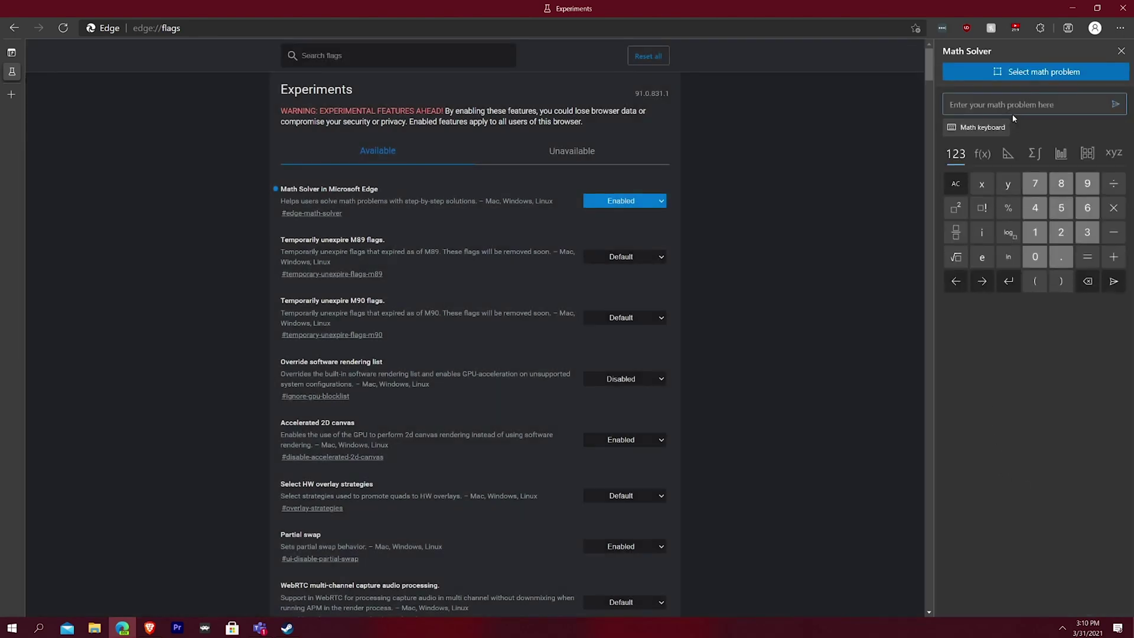
pyautogui.click(1060, 231)
pyautogui.click(1034, 207)
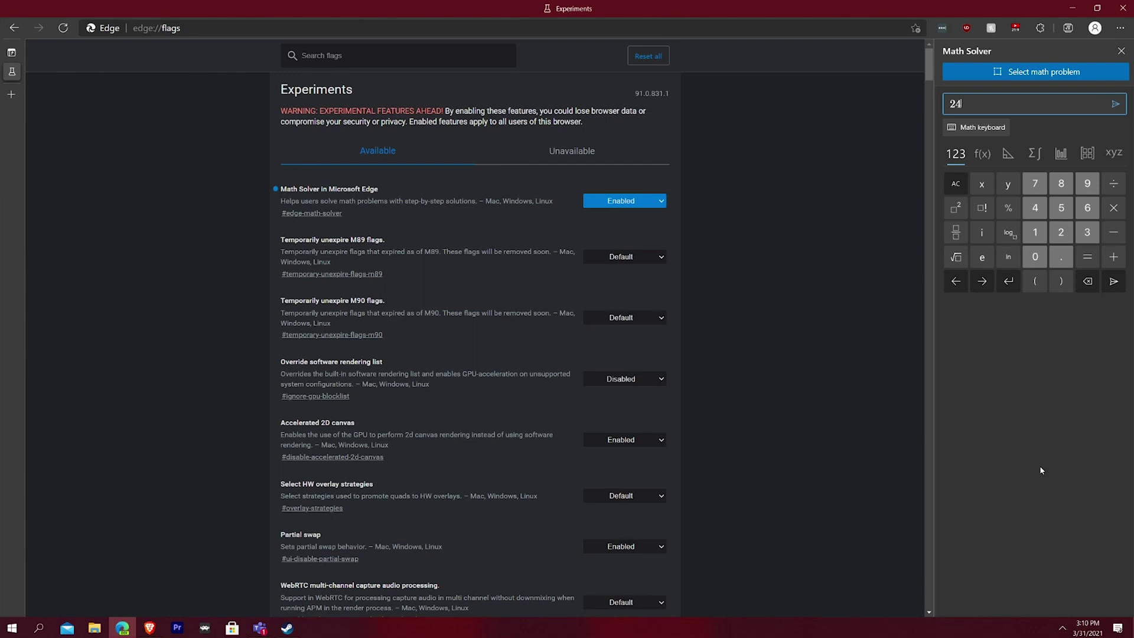
pyautogui.click(296, 26)
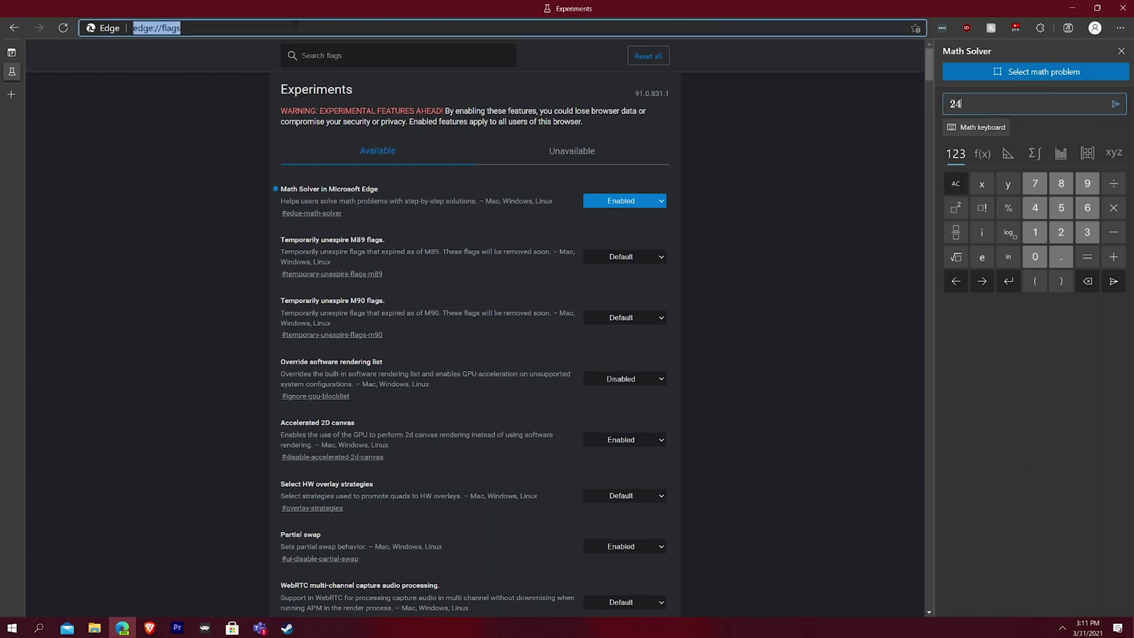
# Step: Go to google.com and search for 'quadratic equation'
pyautogui.write('google.com')
pyautogui.press('Return')
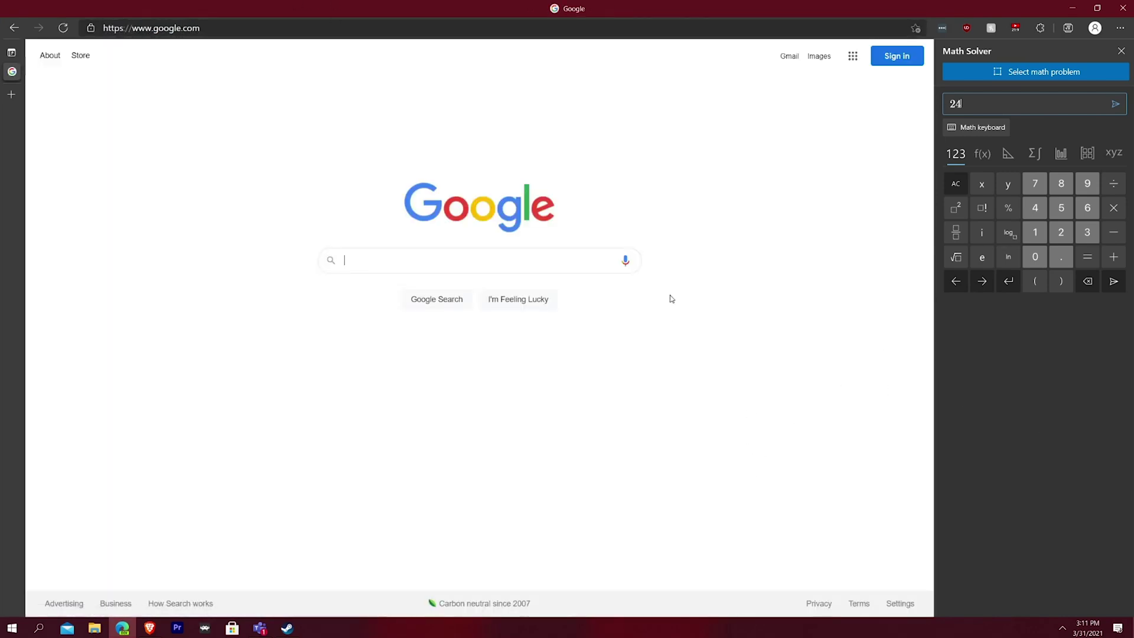
pyautogui.write('quaddra')
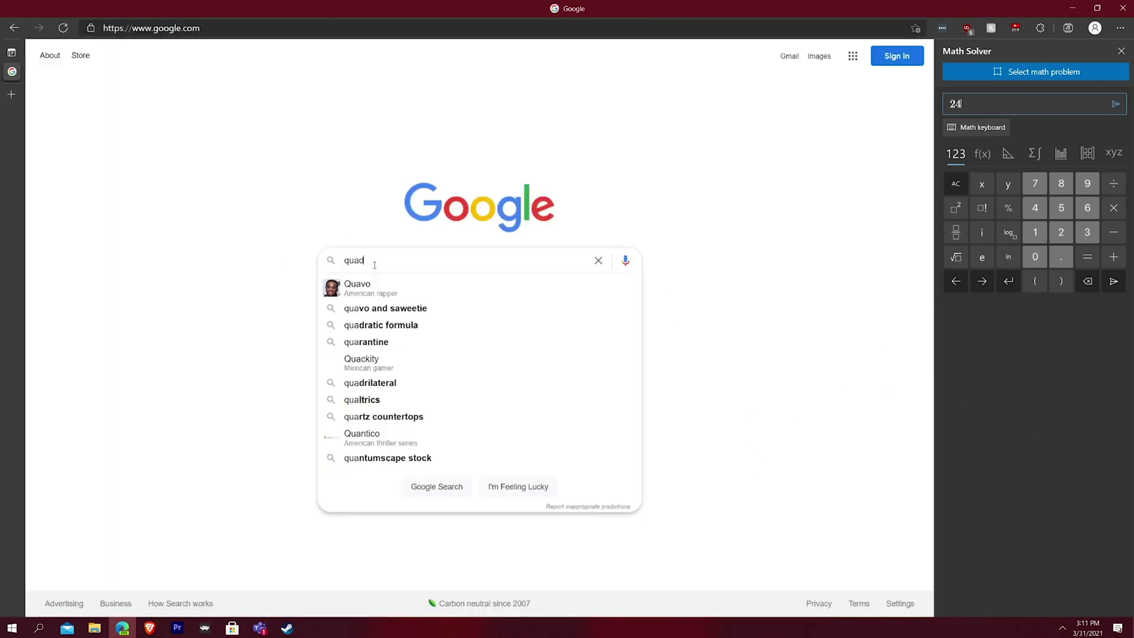
pyautogui.press('Down')
pyautogui.press('Down')
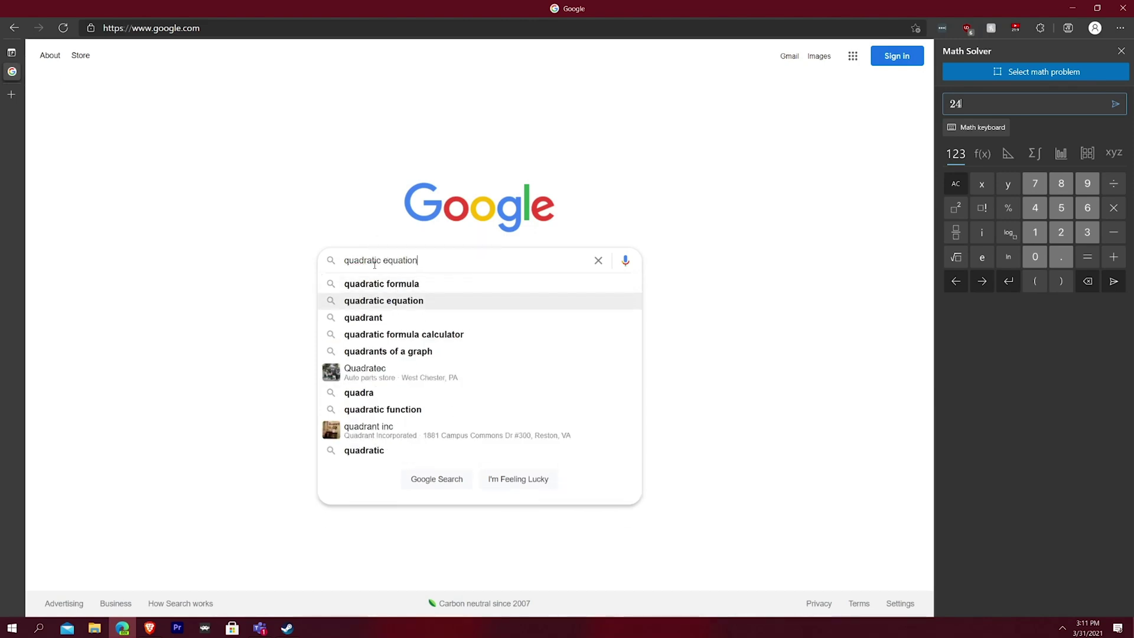
pyautogui.press('Return')
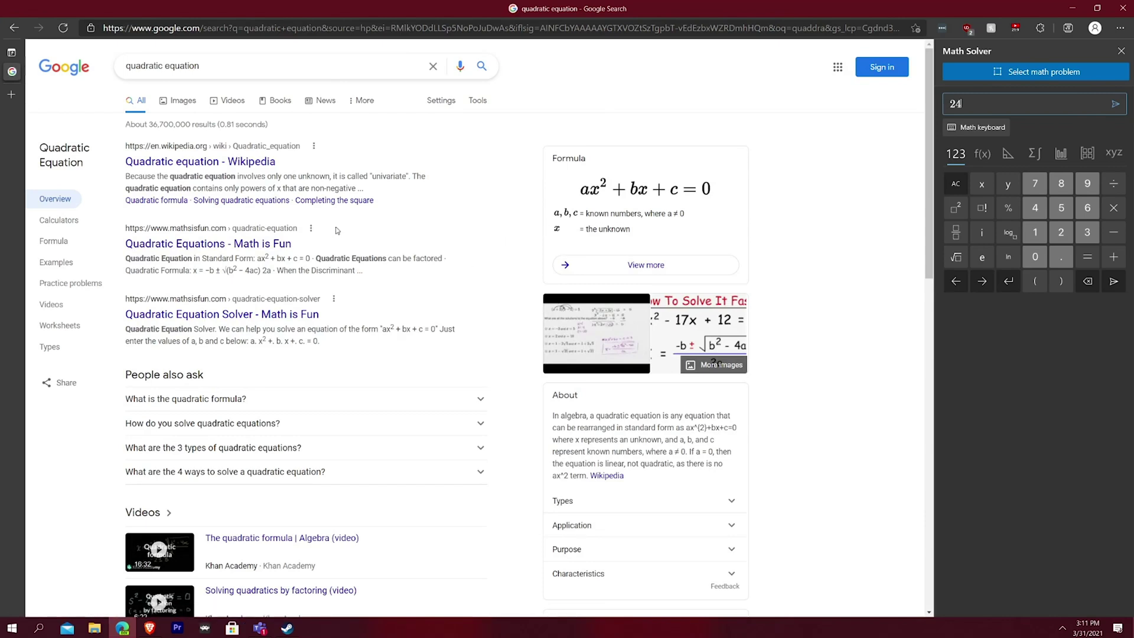
# Step: Refine the search to 'quadratic equation examples' and select the example 6x² + 11x - 35 = 0
pyautogui.click(241, 68)
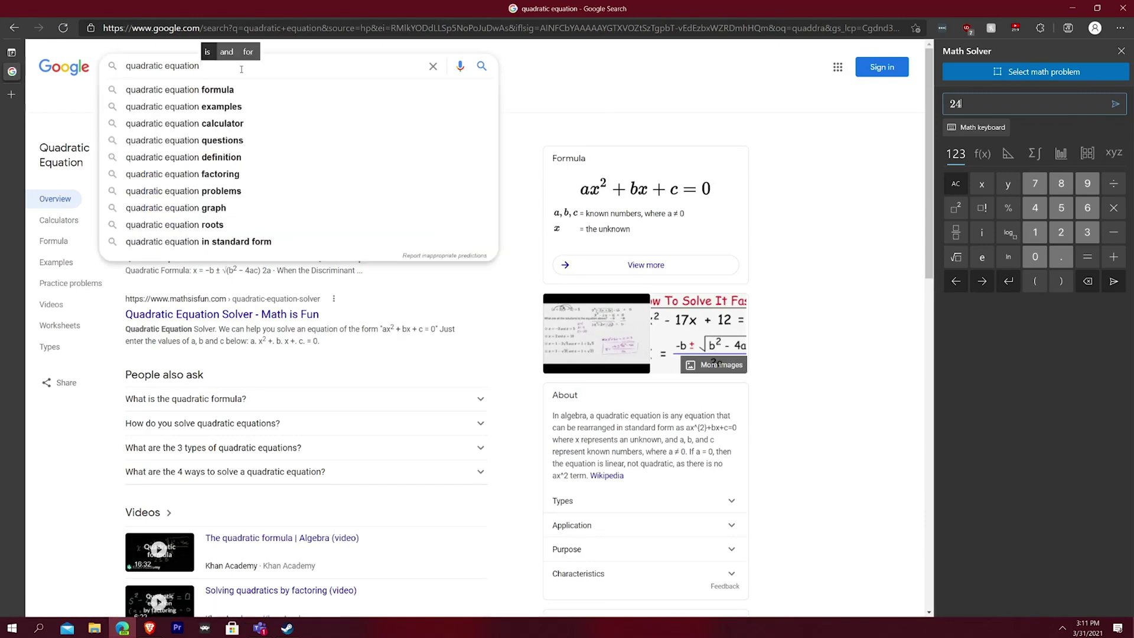
pyautogui.write('ex')
pyautogui.press('Down')
pyautogui.press('Return')
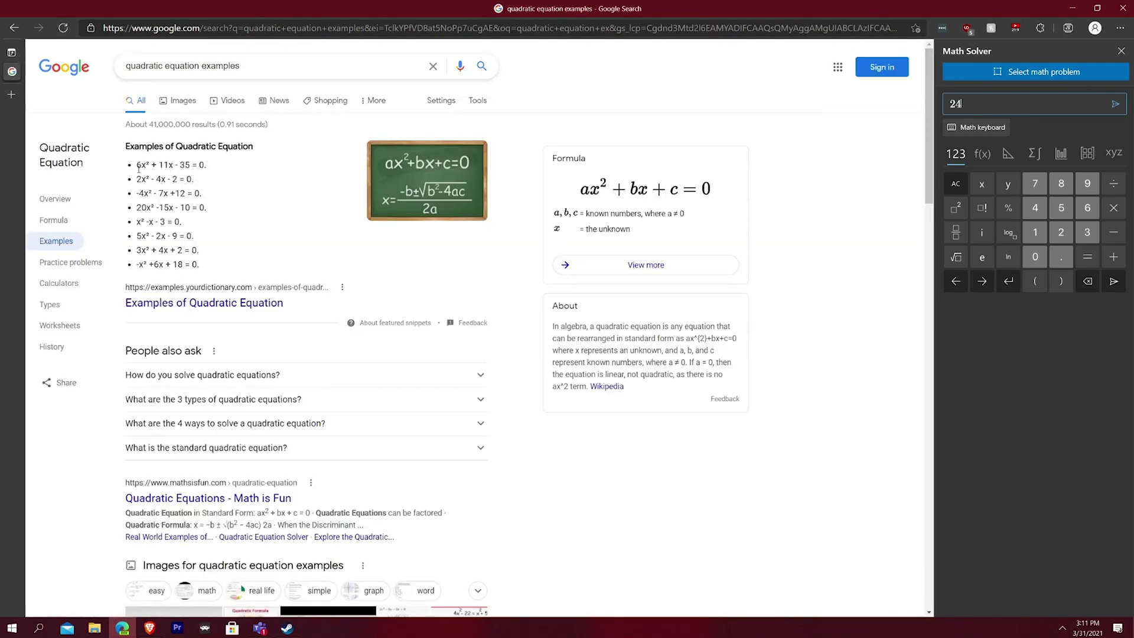
pyautogui.moveTo(137, 168); pyautogui.dragTo(211, 170)
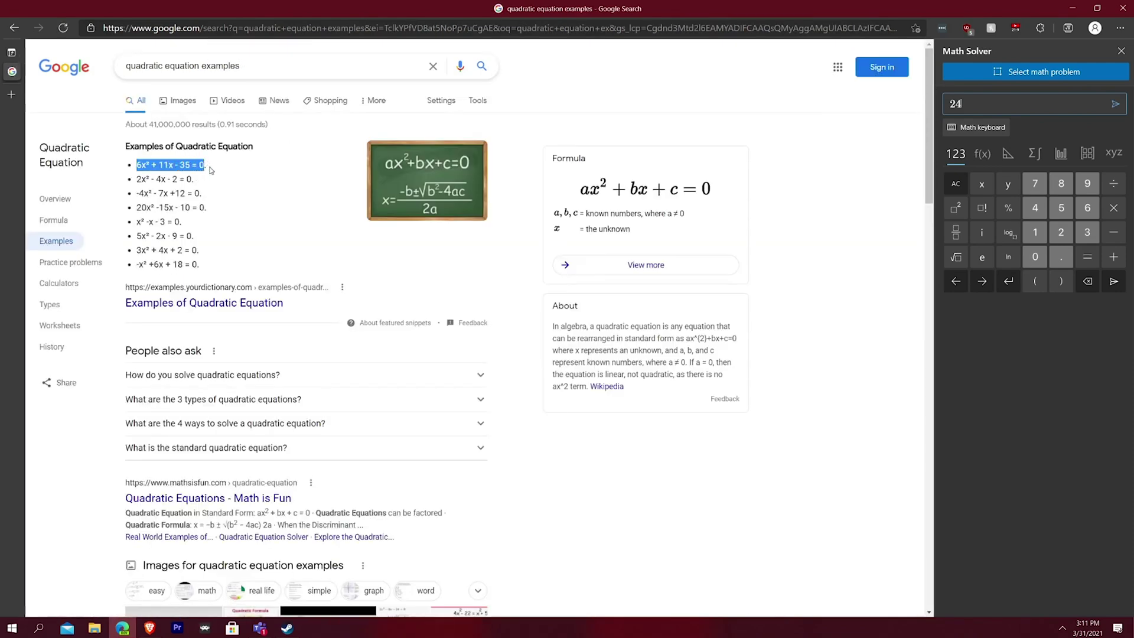
# Step: Erase 24 from Math Solver, then capture 2x² - 4x - 2 = 0 from the page and solve it
pyautogui.click(1018, 103)
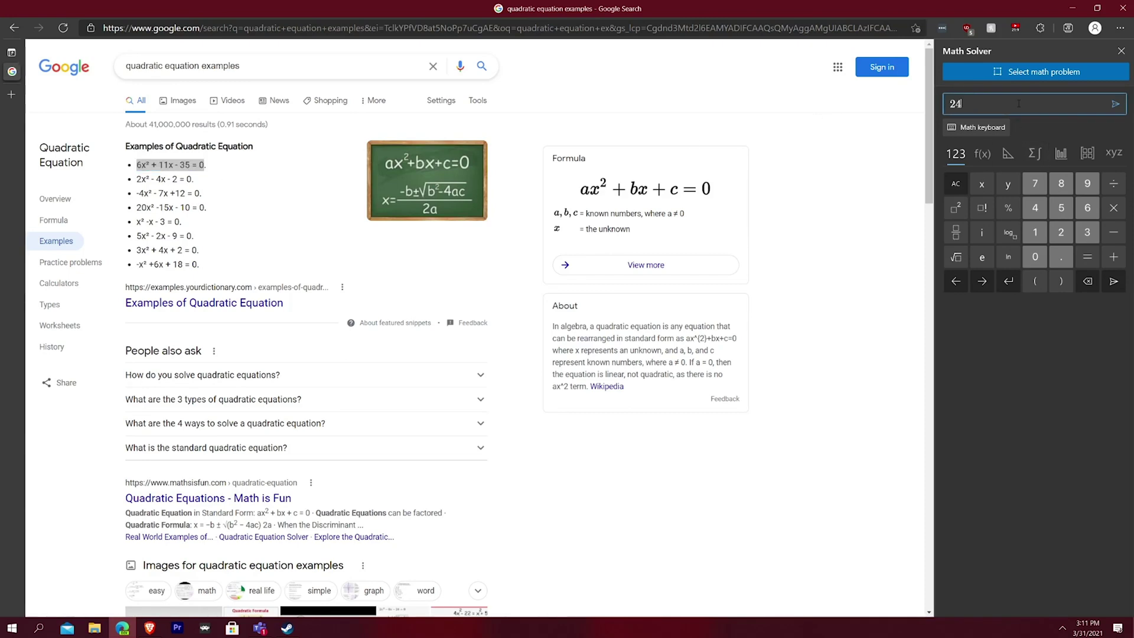
pyautogui.press('BackSpace')
pyautogui.press('BackSpace')
pyautogui.click(1011, 72)
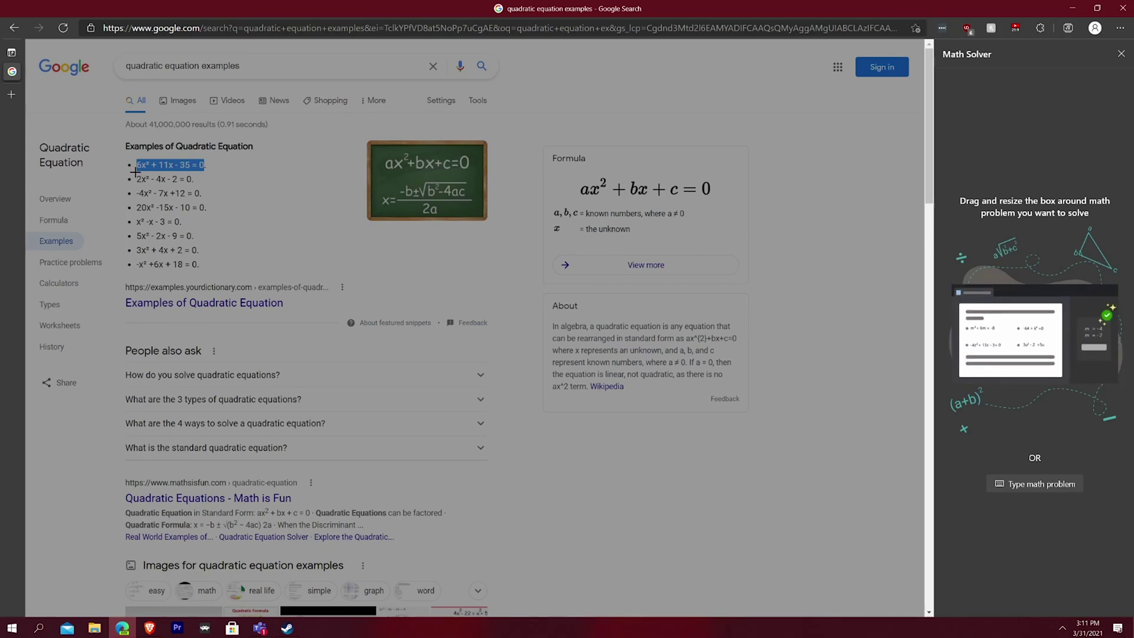
pyautogui.moveTo(135, 172); pyautogui.dragTo(192, 188)
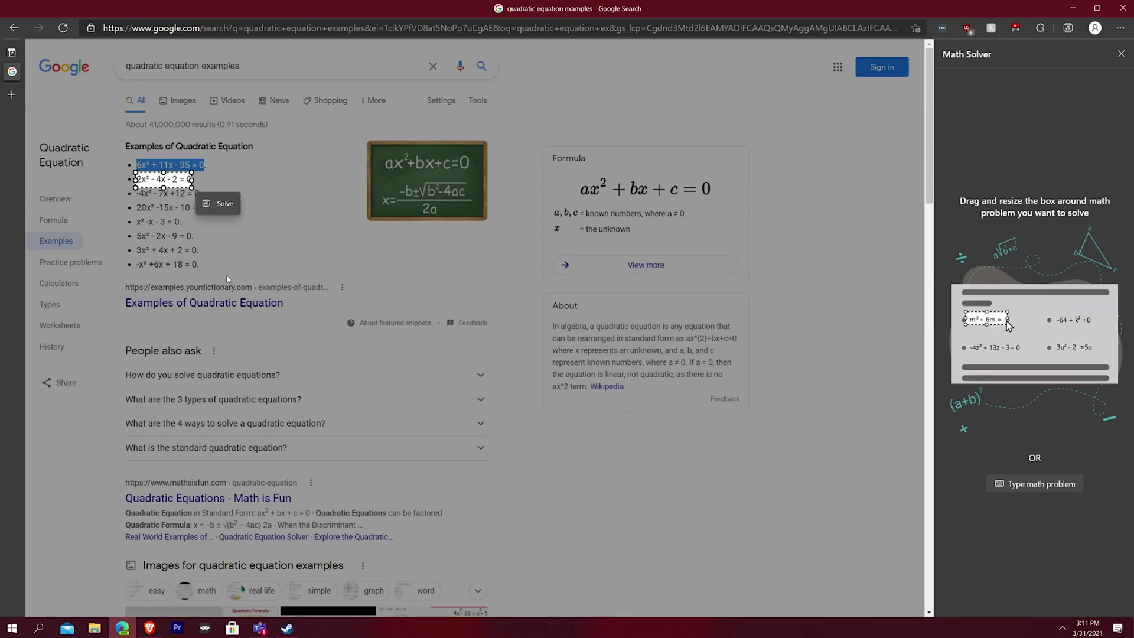
pyautogui.click(228, 211)
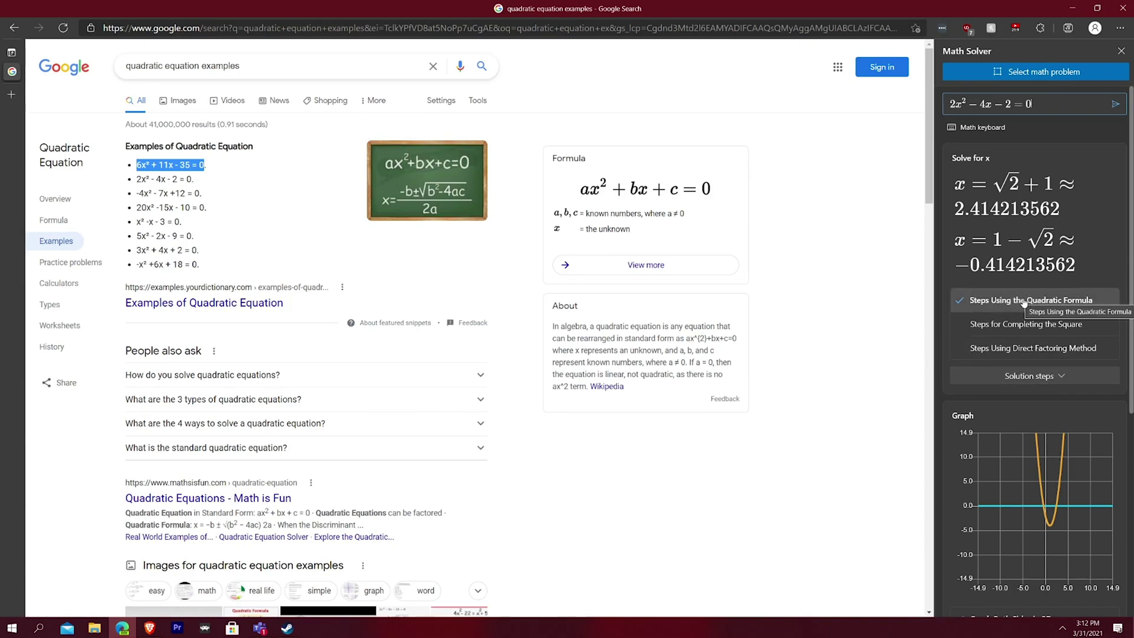
# Step: Expand the quadratic formula solution and scroll down through the steps, graph and share section
pyautogui.click(1022, 375)
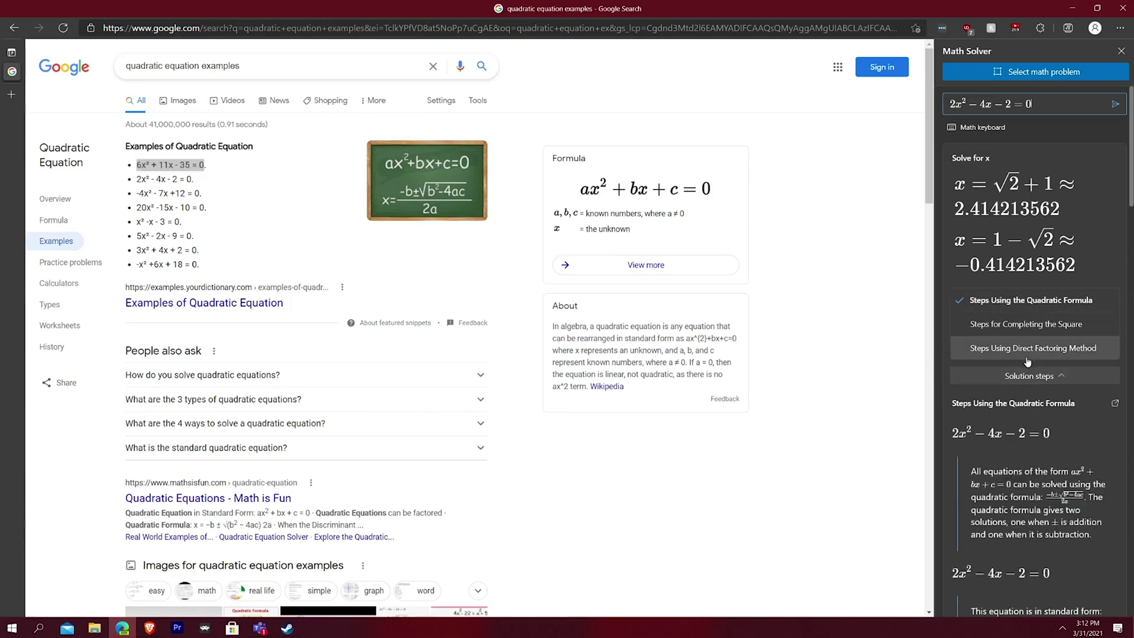
pyautogui.scroll(-4, 1022, 375)
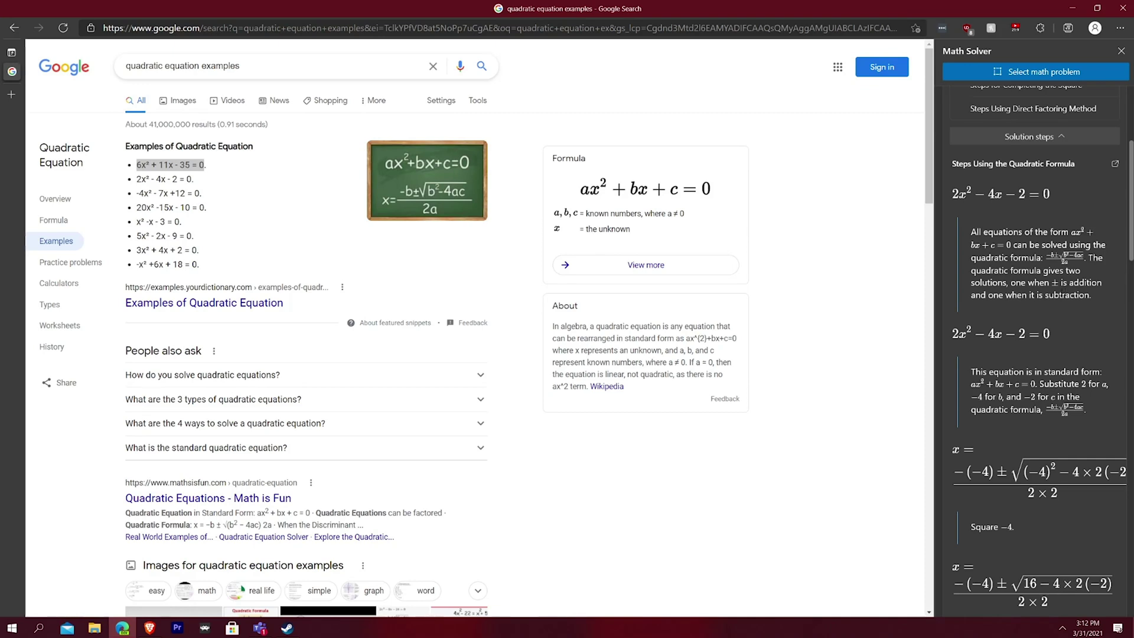
pyautogui.scroll(-4, 1050, 384)
pyautogui.scroll(-4, 1050, 384)
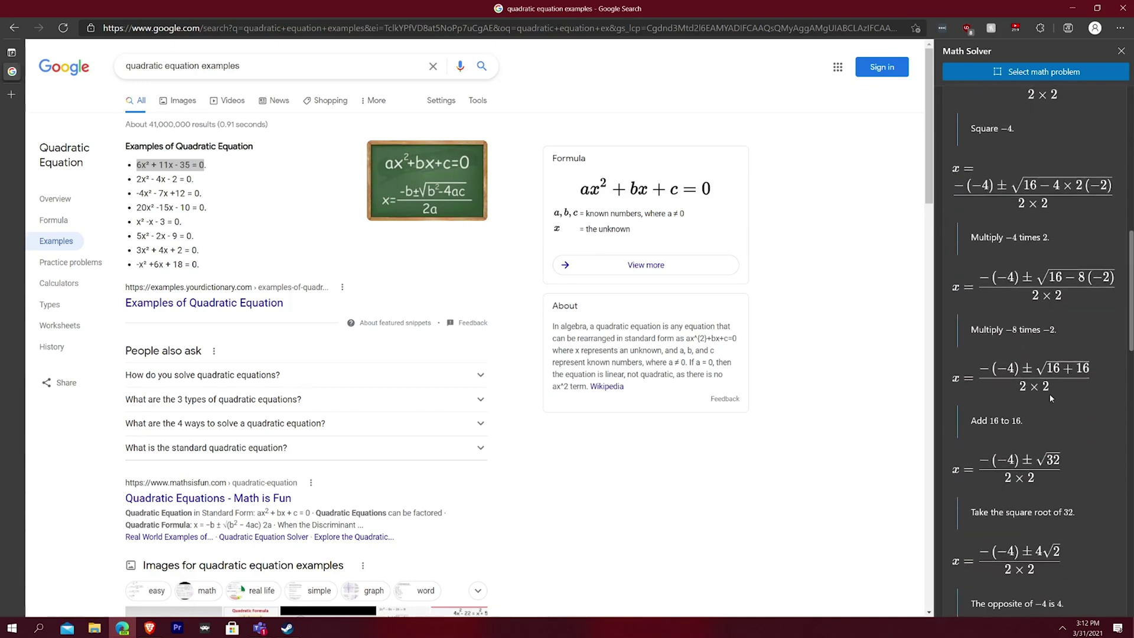
pyautogui.scroll(-1, 1052, 397)
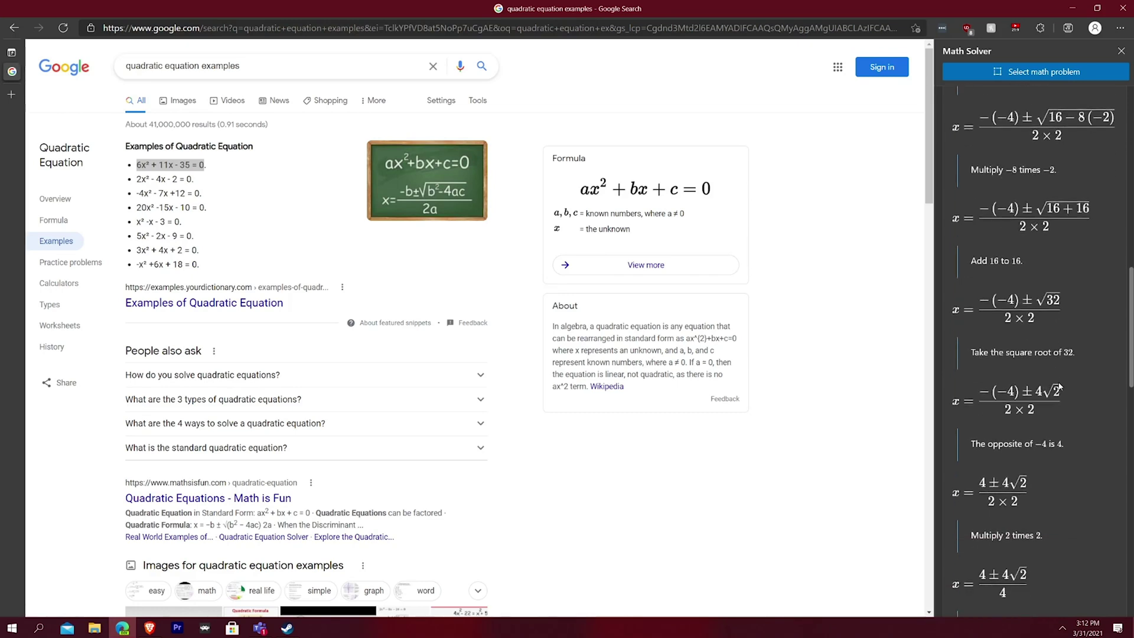
pyautogui.scroll(-2, 1057, 384)
pyautogui.scroll(-2, 1059, 388)
pyautogui.scroll(-4, 1060, 387)
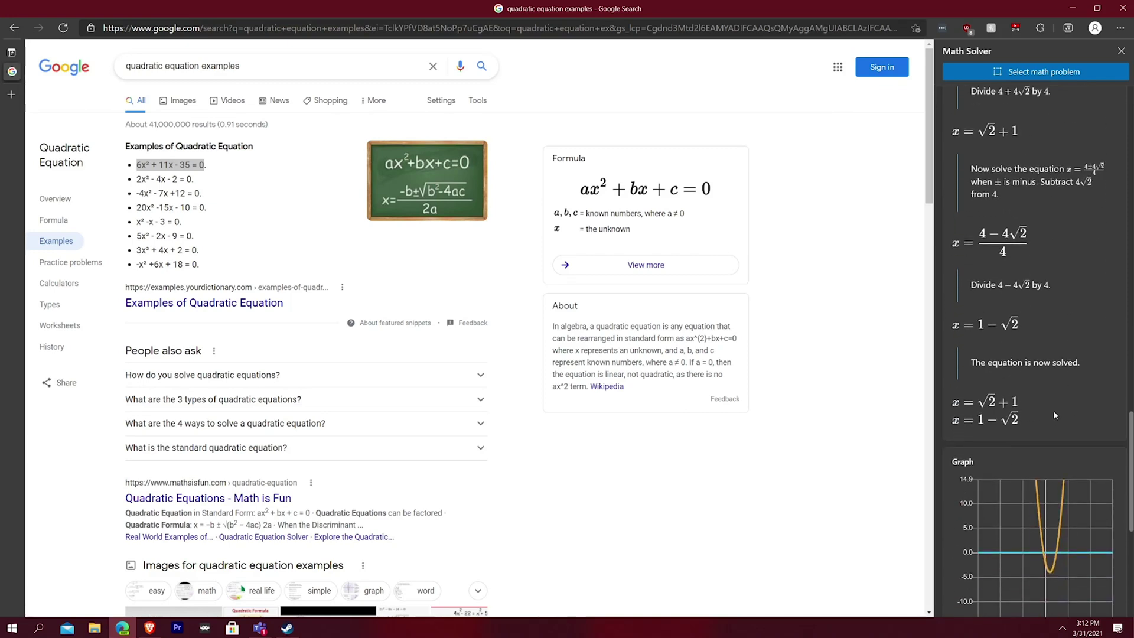
pyautogui.scroll(-4, 1077, 421)
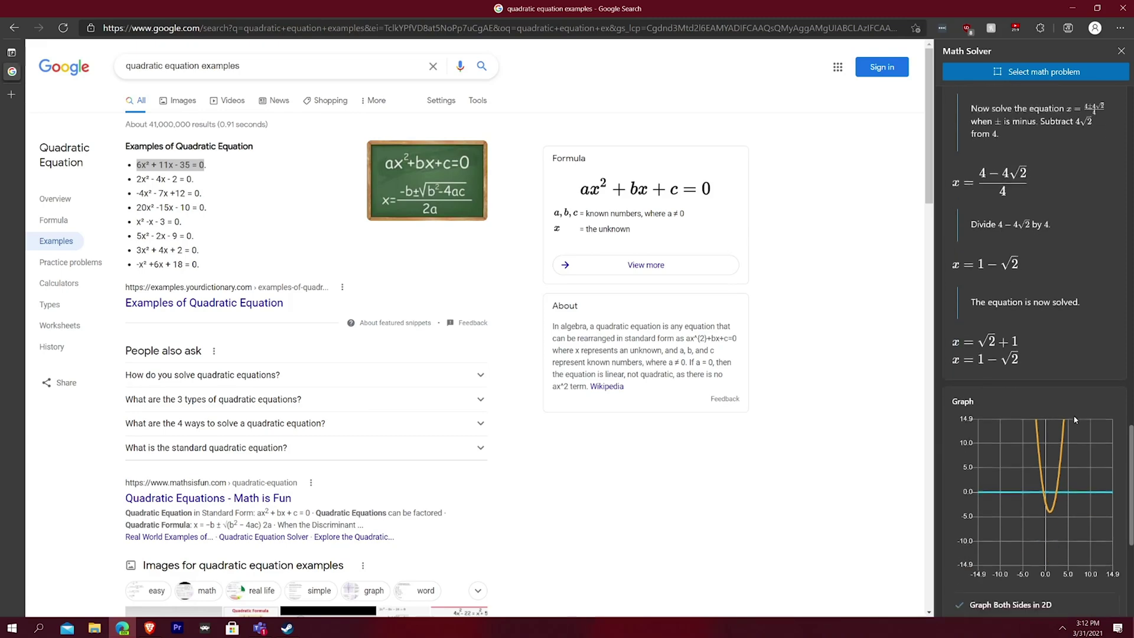
pyautogui.scroll(-2, 1045, 321)
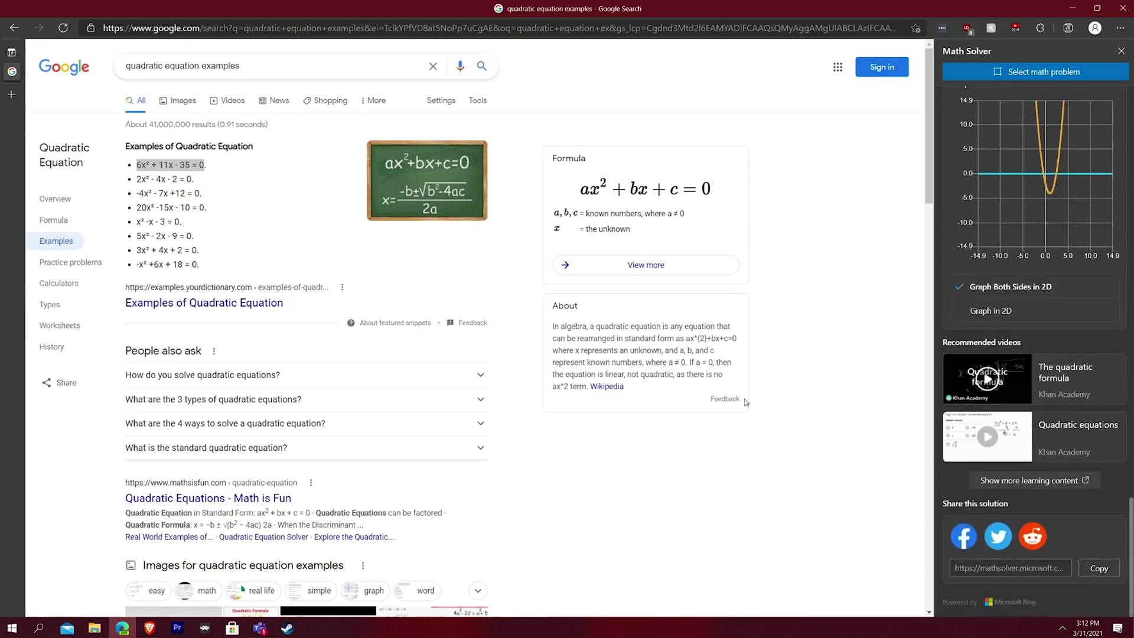
pyautogui.scroll(-7, 175, 355)
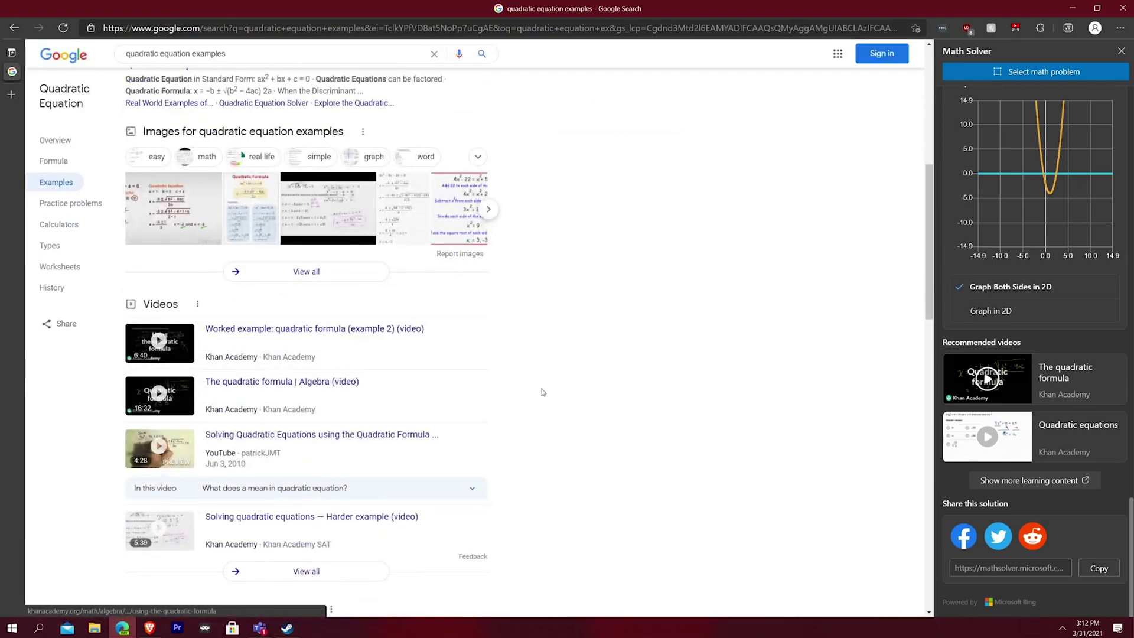
# Step: Scroll back up to the 2x² − 4x − 2 = 0 solution
pyautogui.scroll(3, 577, 347)
pyautogui.scroll(5, 578, 347)
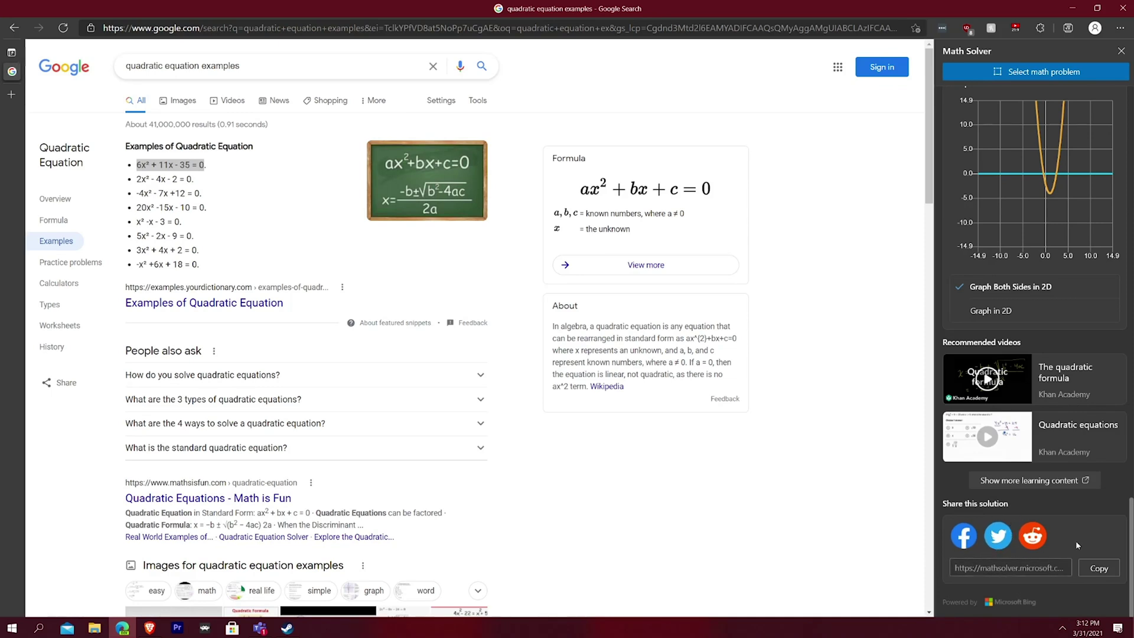
pyautogui.scroll(1, 1084, 498)
pyautogui.scroll(15, 1083, 498)
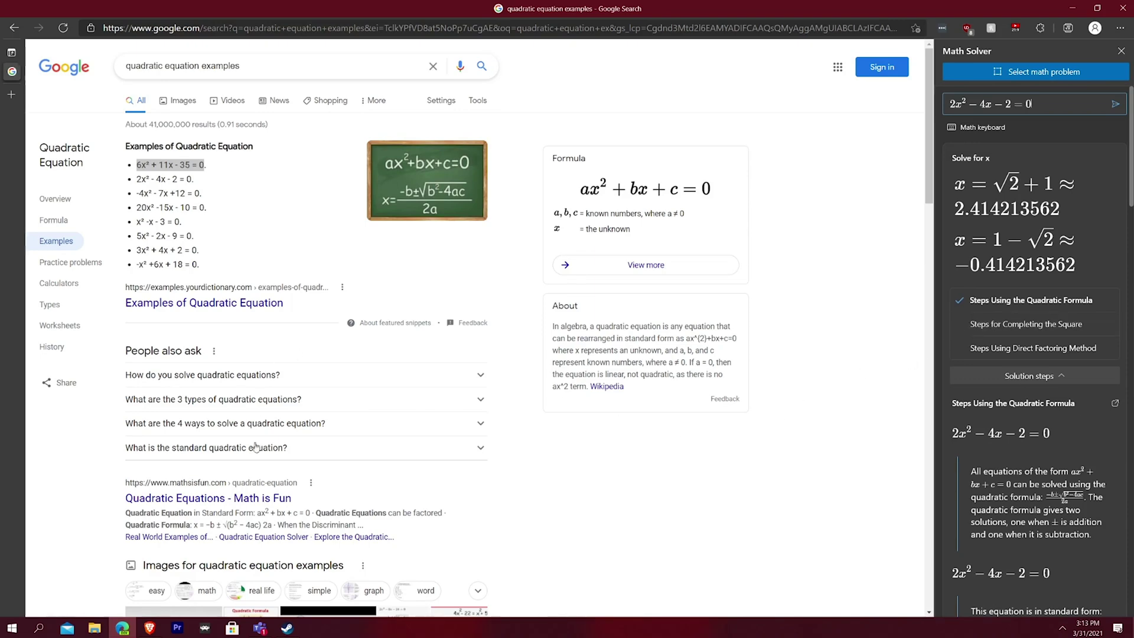
# Step: Switch to the window showing the mathsolver.microsoft.com website with Alt+Tab
pyautogui.hotkey('alt', 'Tab')
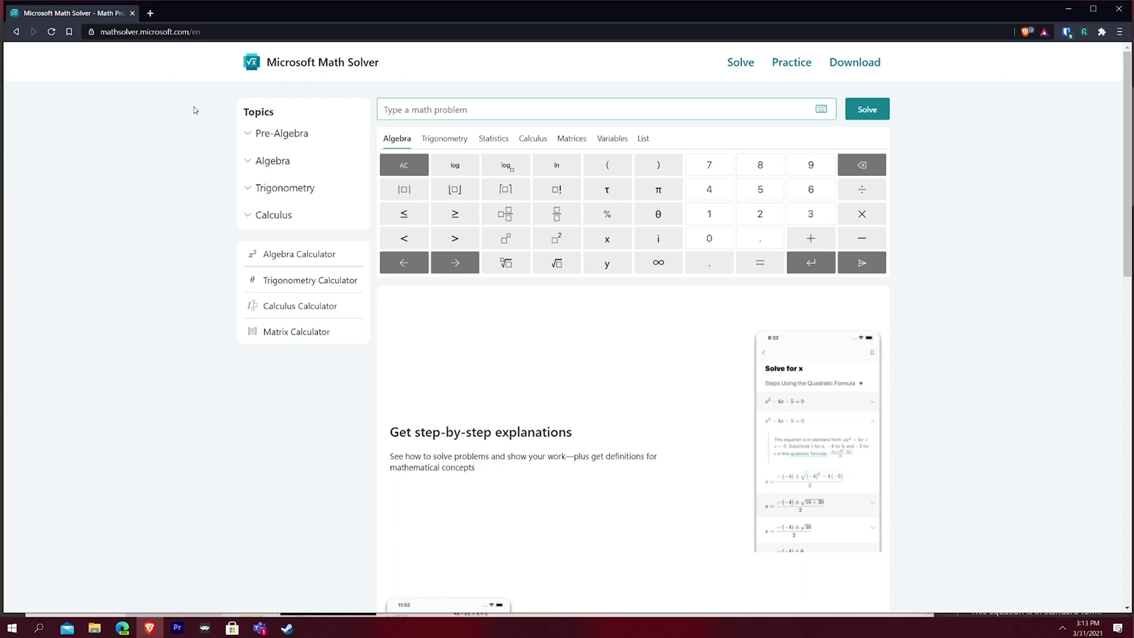
pyautogui.scroll(-4, 472, 298)
pyautogui.scroll(-10, 591, 383)
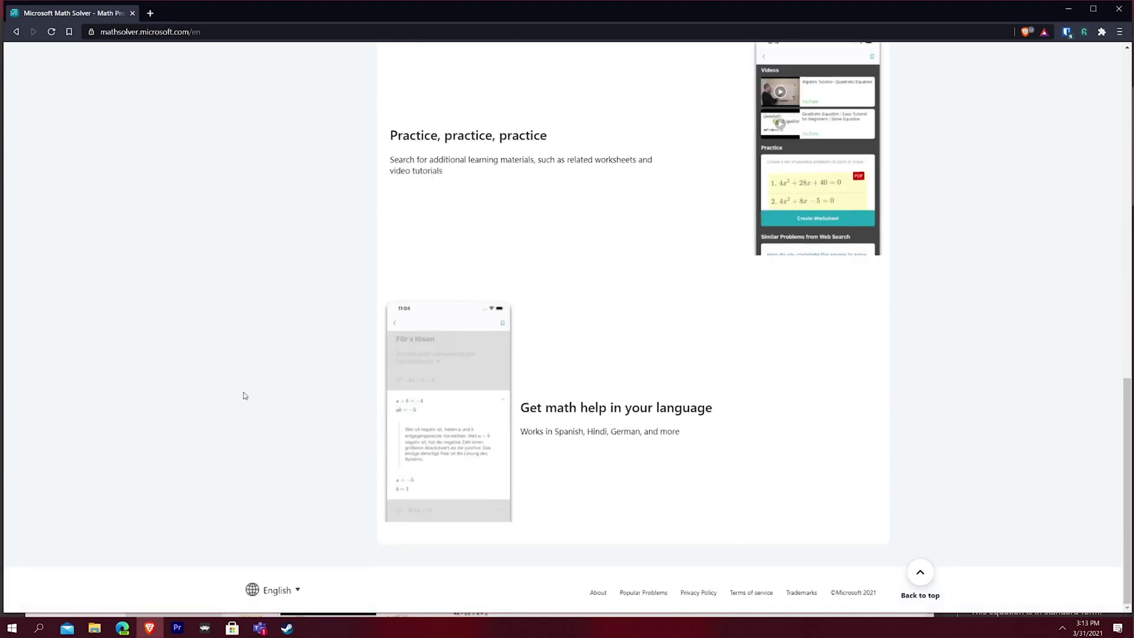
pyautogui.scroll(9, 236, 284)
pyautogui.scroll(5, 237, 284)
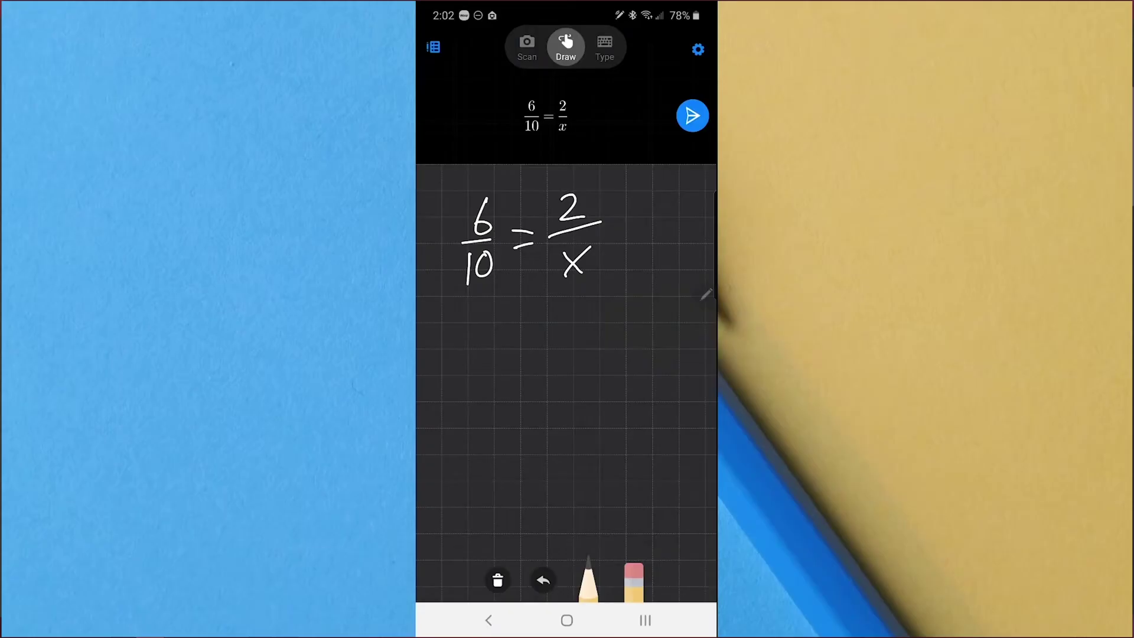
# Step: Submit the handwritten equation 6/10 = 2/x to get x = 10/3
pyautogui.click(692, 115)
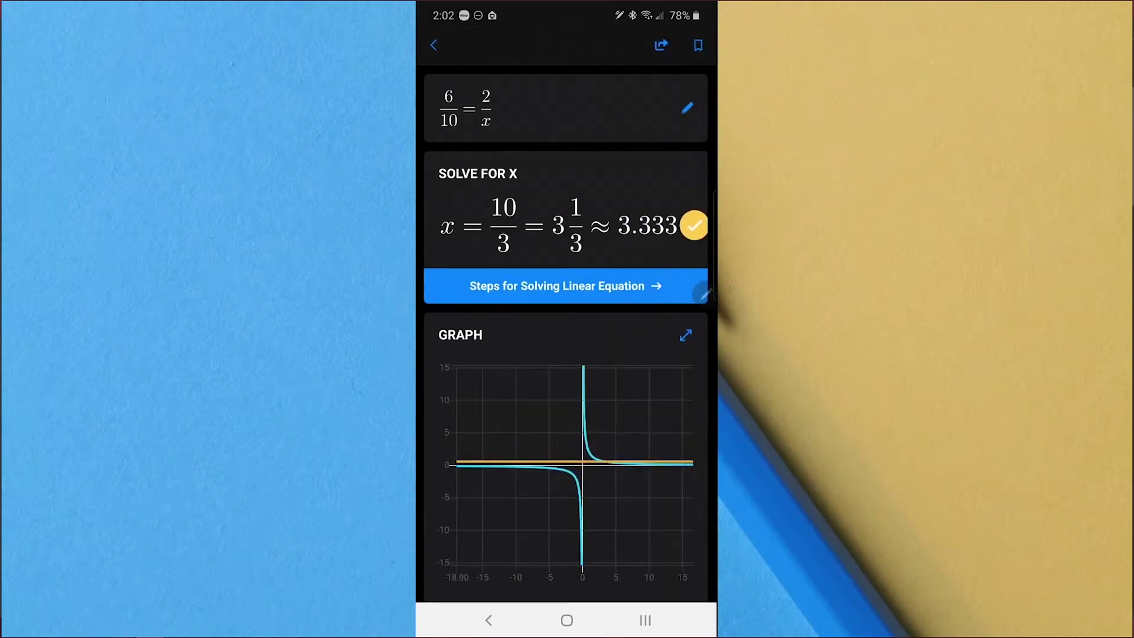
# Step: Review the x = 10/3 result and graph near the Steps for Solving Linear Equation button
pyautogui.click(651, 265)
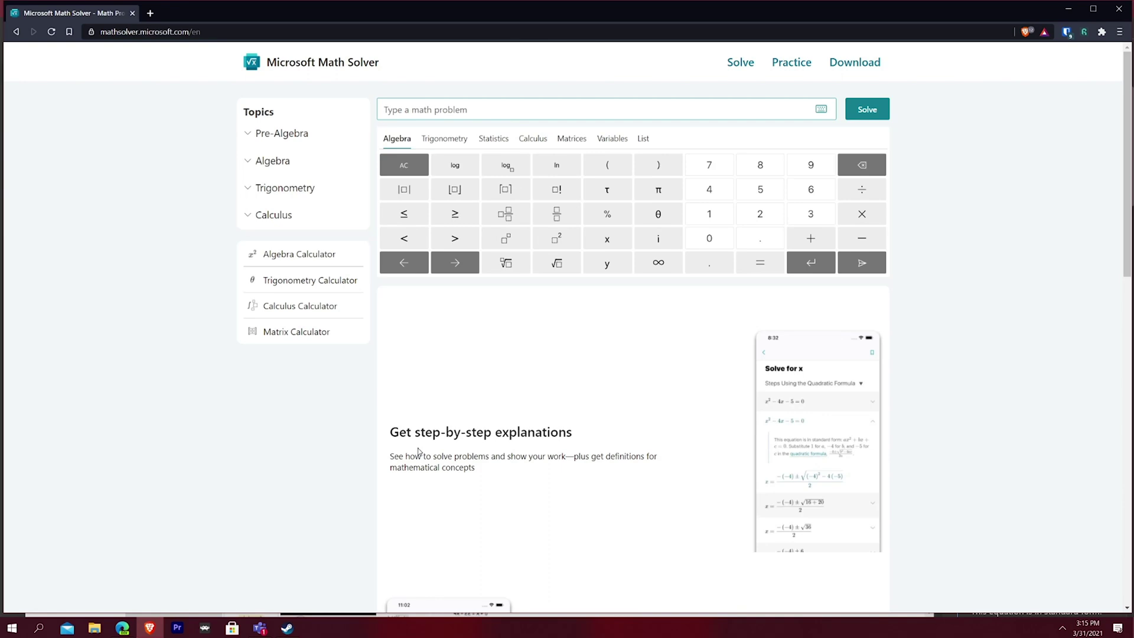
# Step: View the Download page, then create a five-question Least Common Multiple quiz under Practice
pyautogui.click(856, 64)
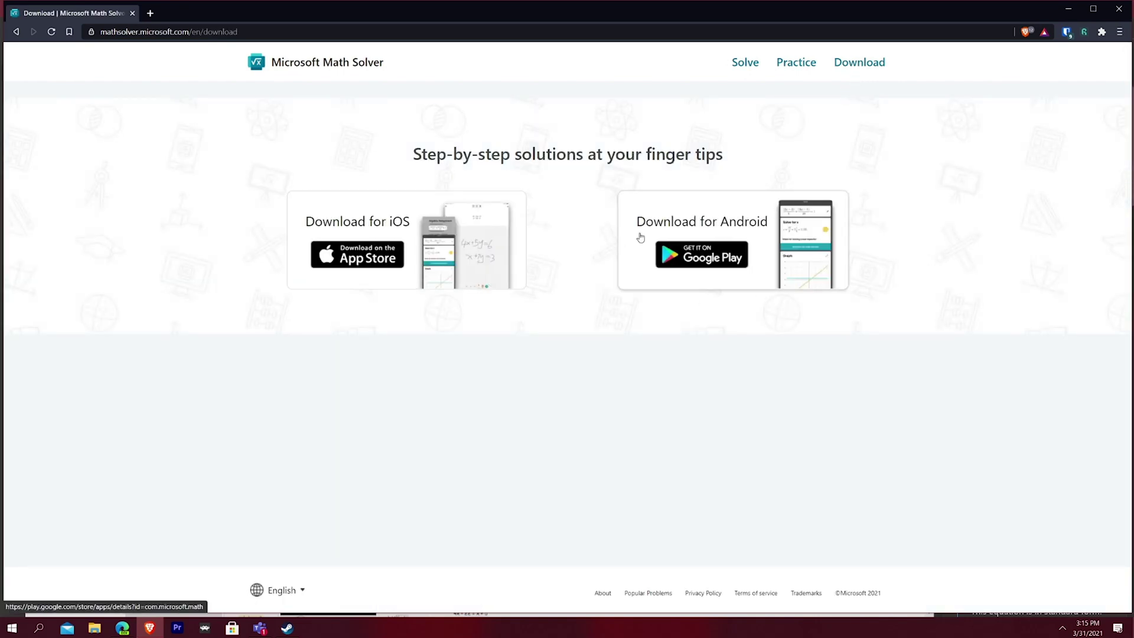
pyautogui.click(796, 63)
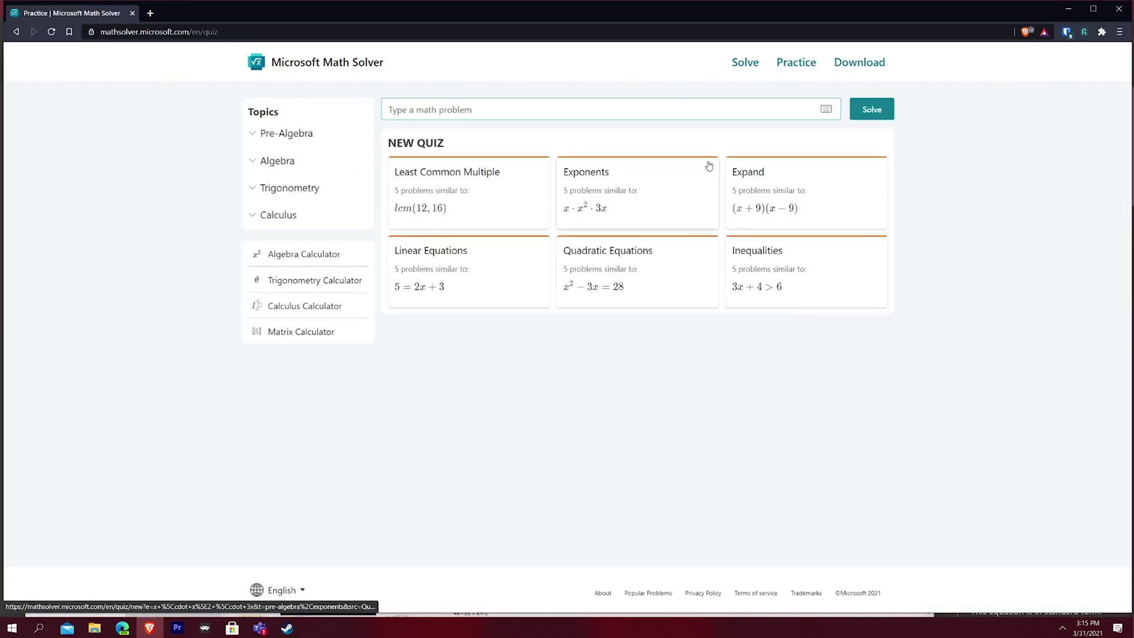
pyautogui.click(475, 207)
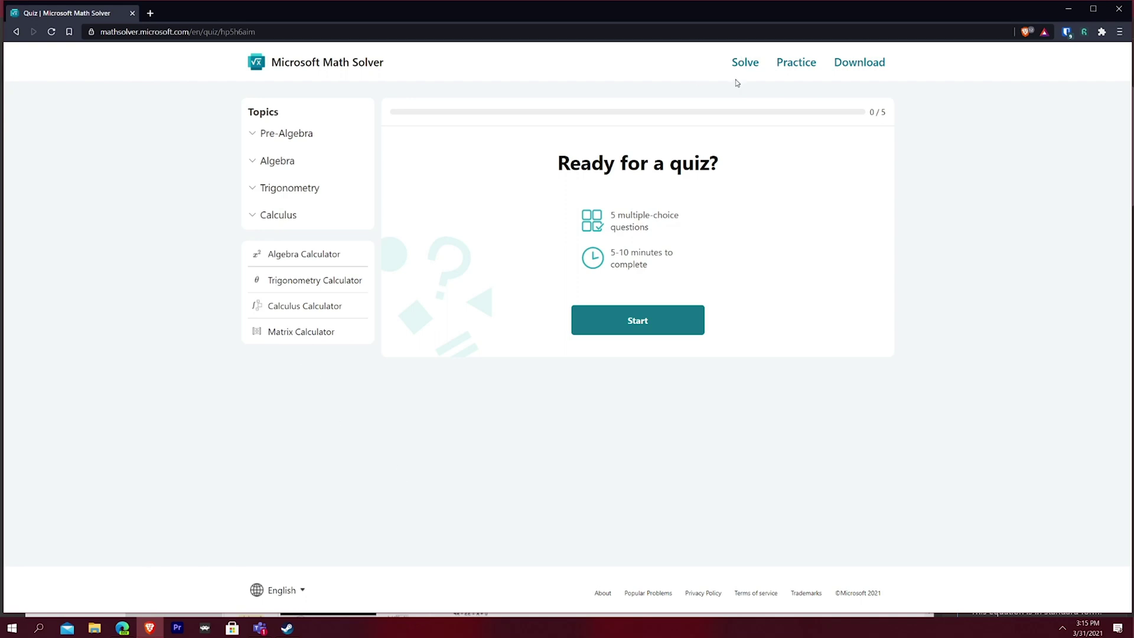
# Step: On the Solve page, enter 515 × 325 on the keypad and solve it to get 167375
pyautogui.click(745, 63)
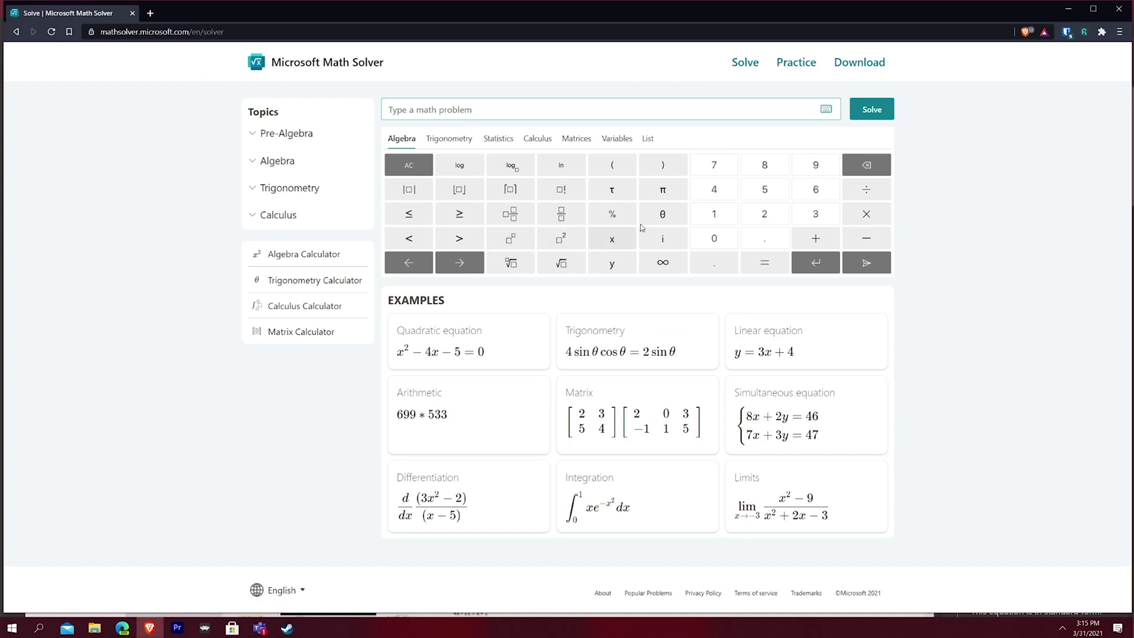
pyautogui.click(764, 189)
pyautogui.click(714, 213)
pyautogui.click(764, 189)
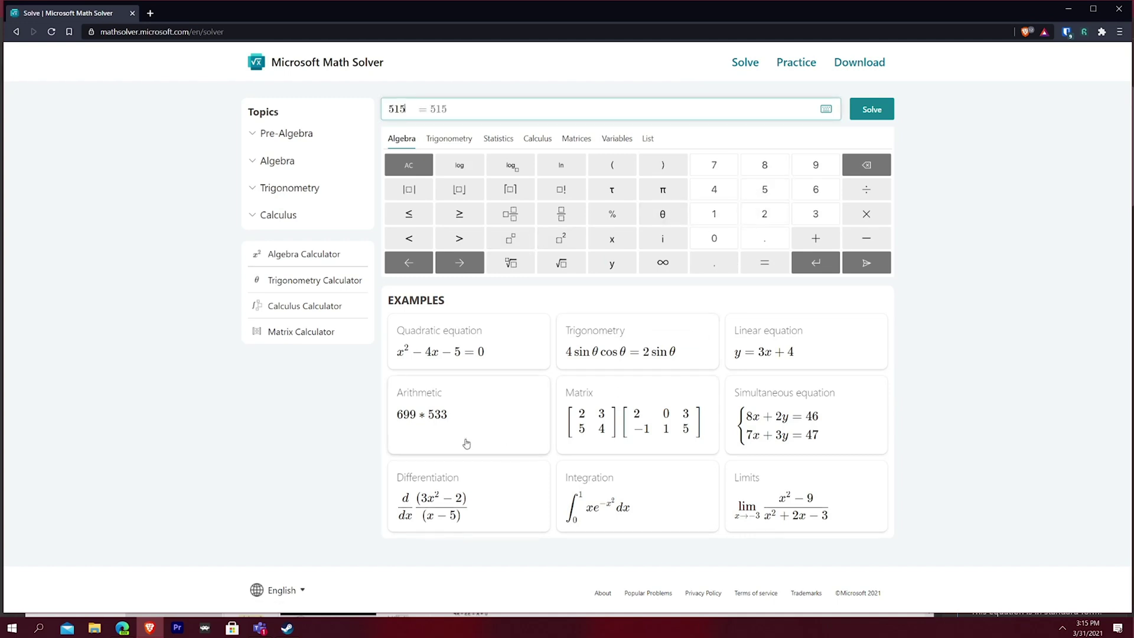
pyautogui.click(865, 214)
pyautogui.click(815, 214)
pyautogui.click(764, 213)
pyautogui.click(764, 189)
pyautogui.click(872, 109)
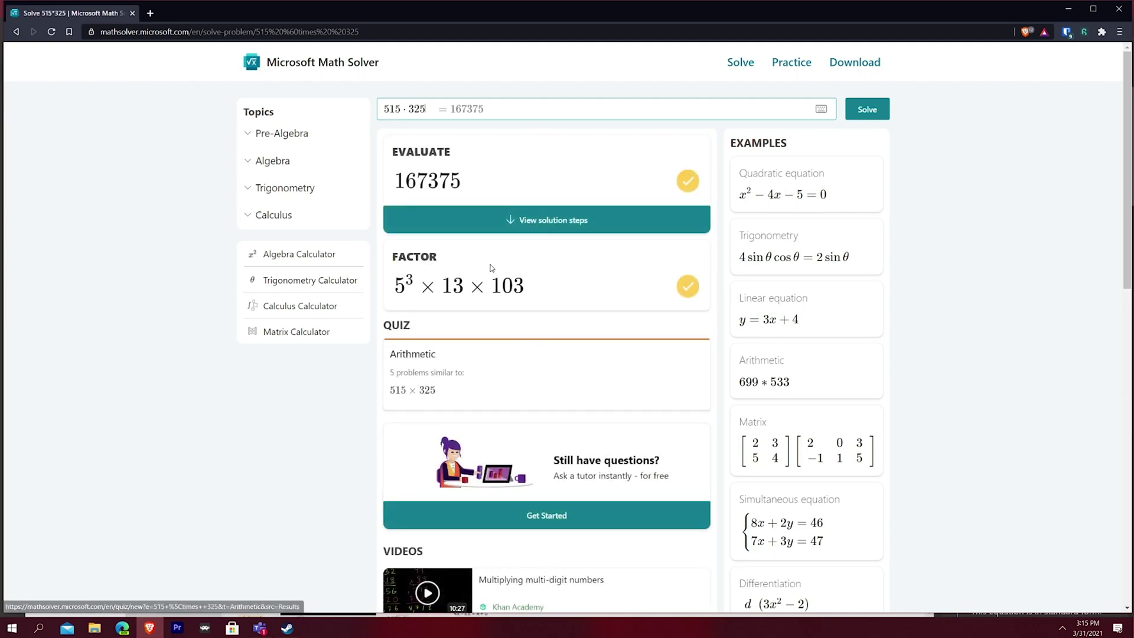
# Step: Reveal the 515 × 325 working: partial products 2575, 1030 and 1545 summing to 167375
pyautogui.click(514, 226)
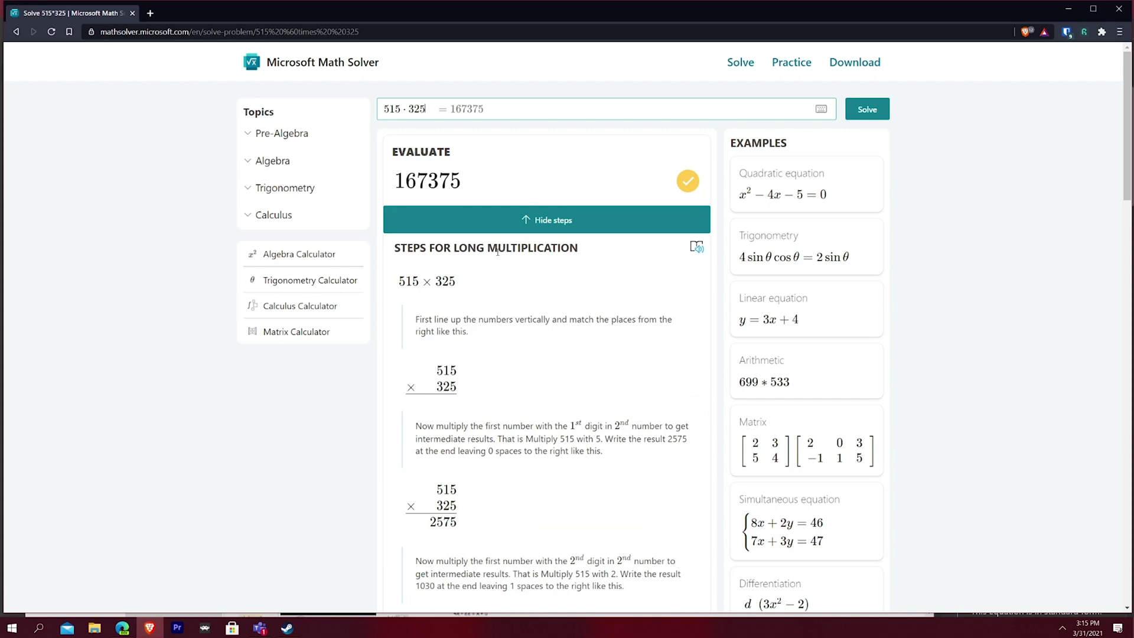
pyautogui.scroll(-4, 449, 391)
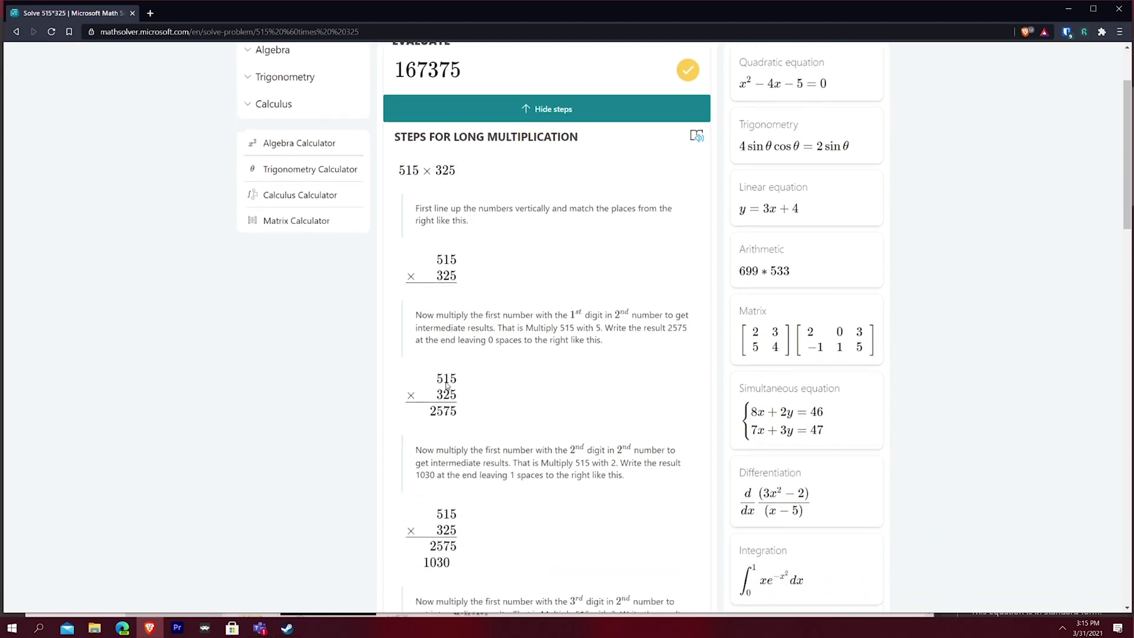
pyautogui.scroll(-5, 447, 399)
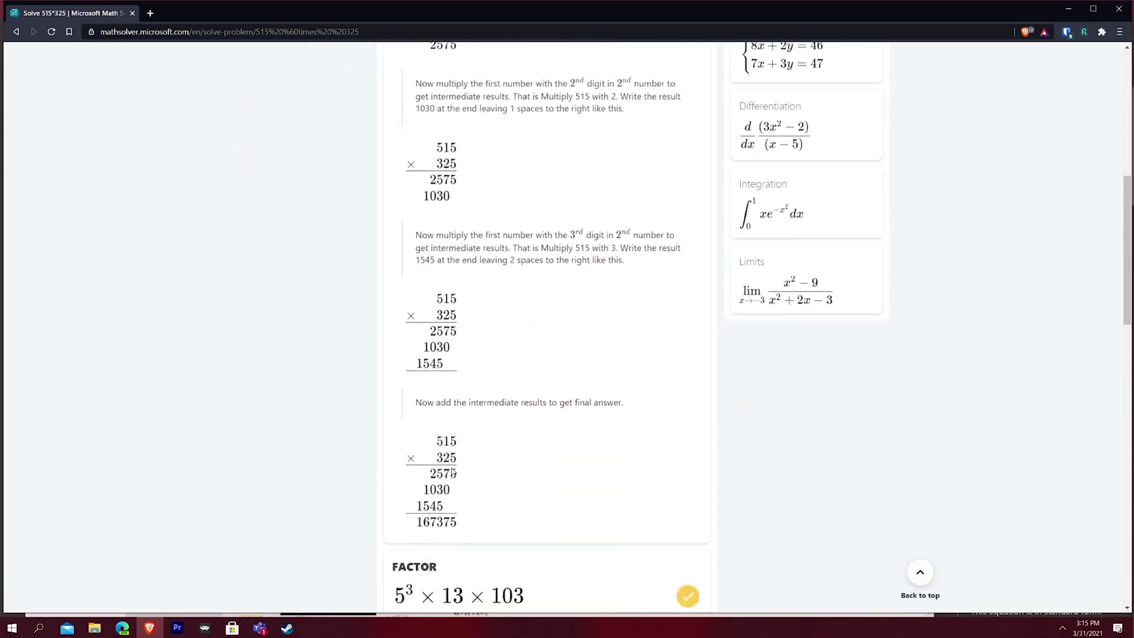
pyautogui.scroll(-4, 444, 342)
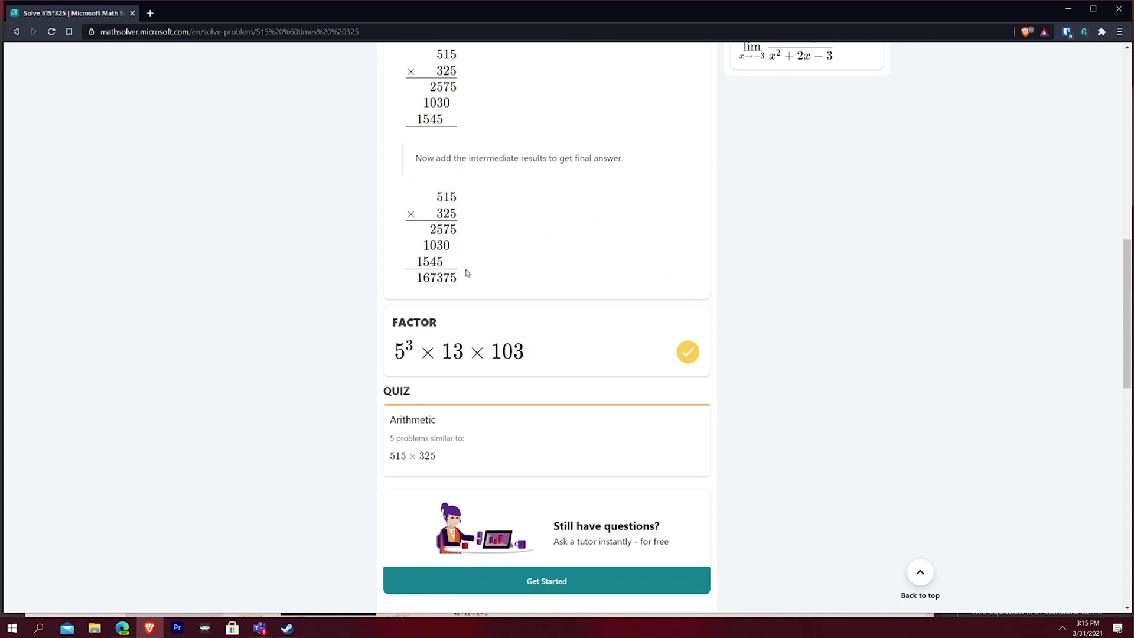
pyautogui.scroll(-4, 532, 284)
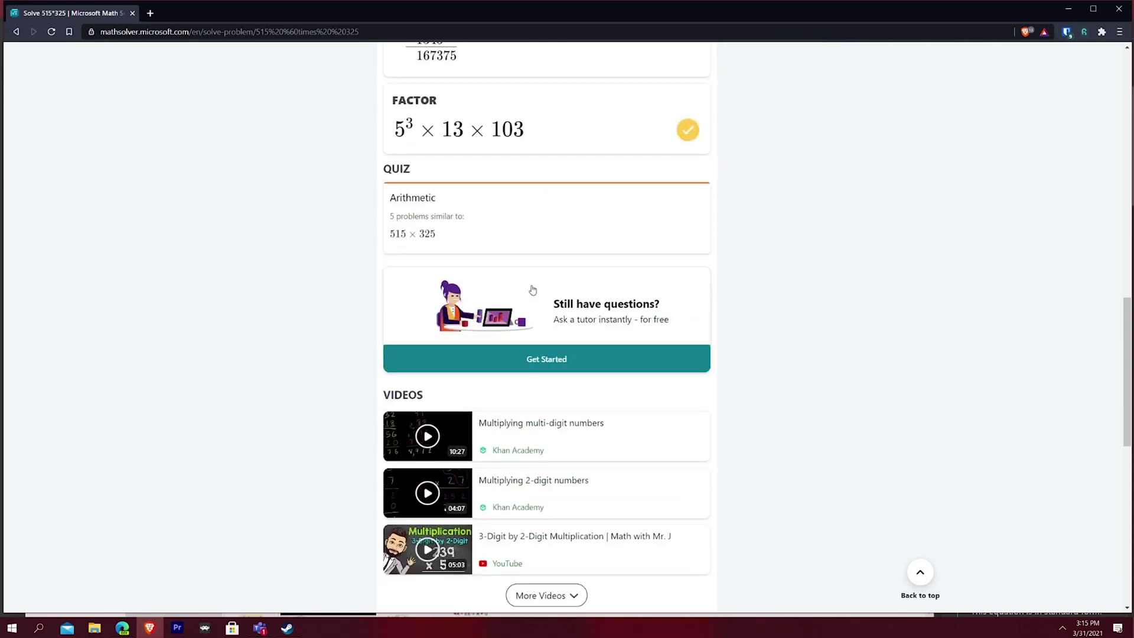
pyautogui.scroll(3, 536, 165)
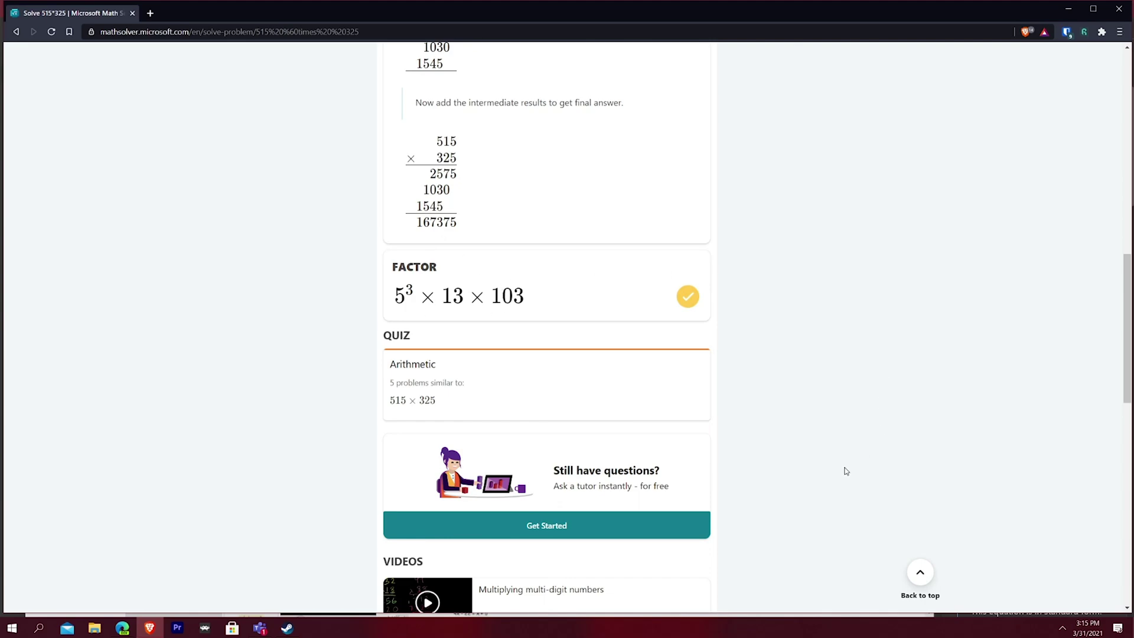
pyautogui.scroll(13, 805, 481)
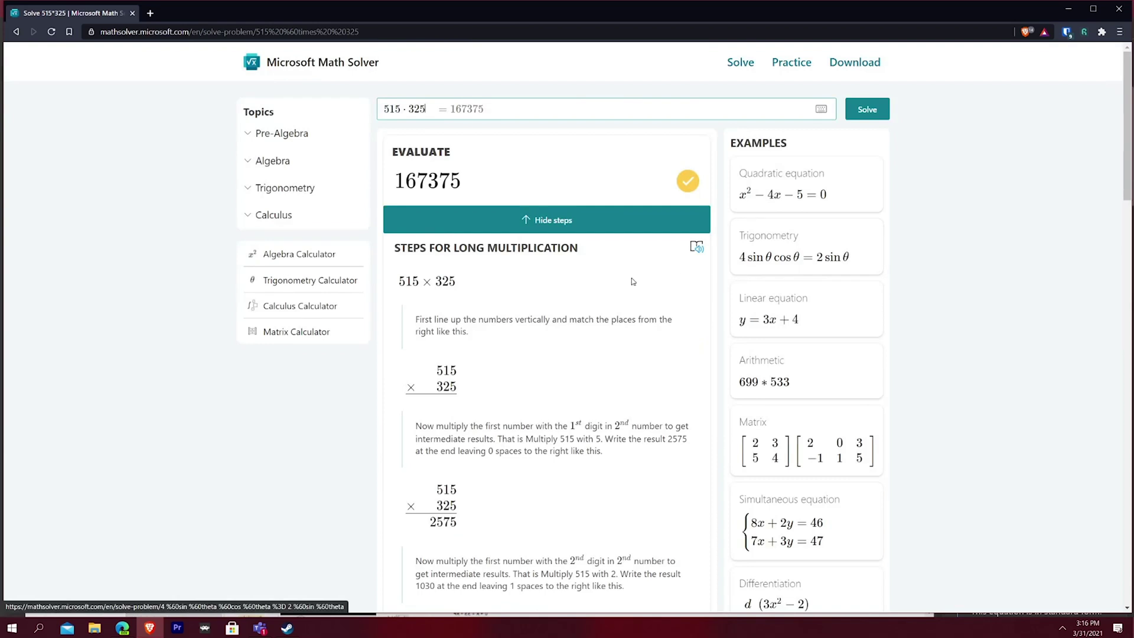